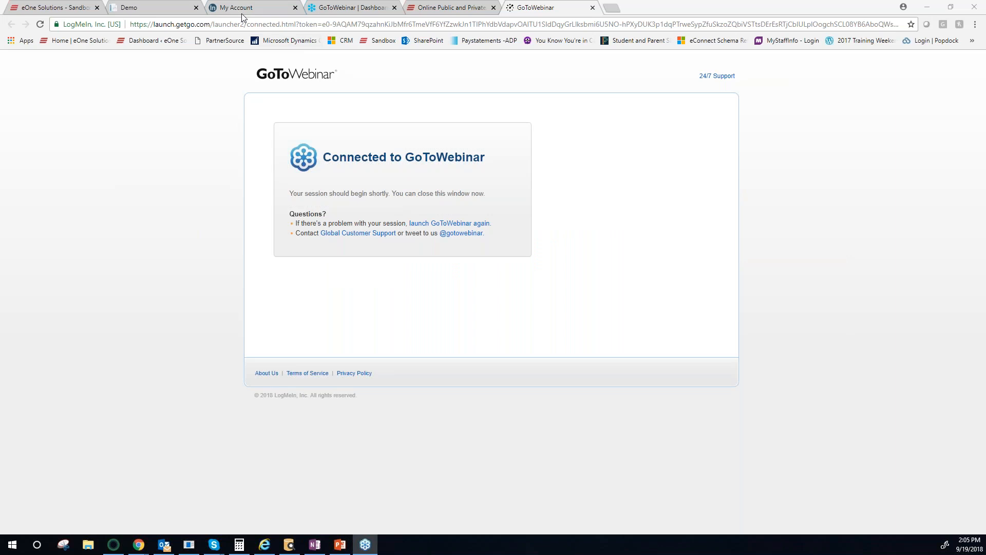
- Switch to the eOne Solutions sandbox session and close its open SmartView Sales Transactions window
{"action": "left_click", "coordinate": [65, 8]}
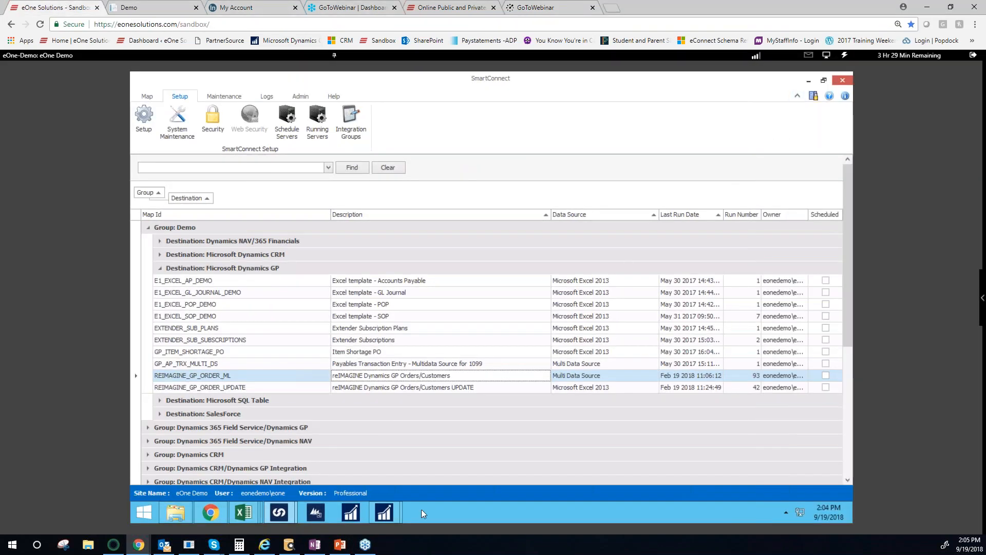
{"action": "mouse_move", "coordinate": [383, 517]}
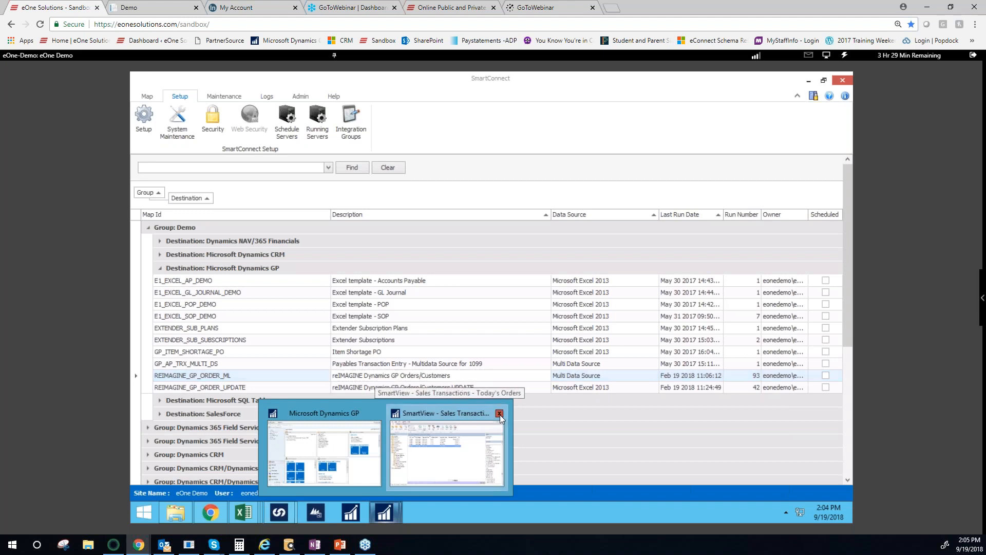
{"action": "left_click", "coordinate": [500, 415]}
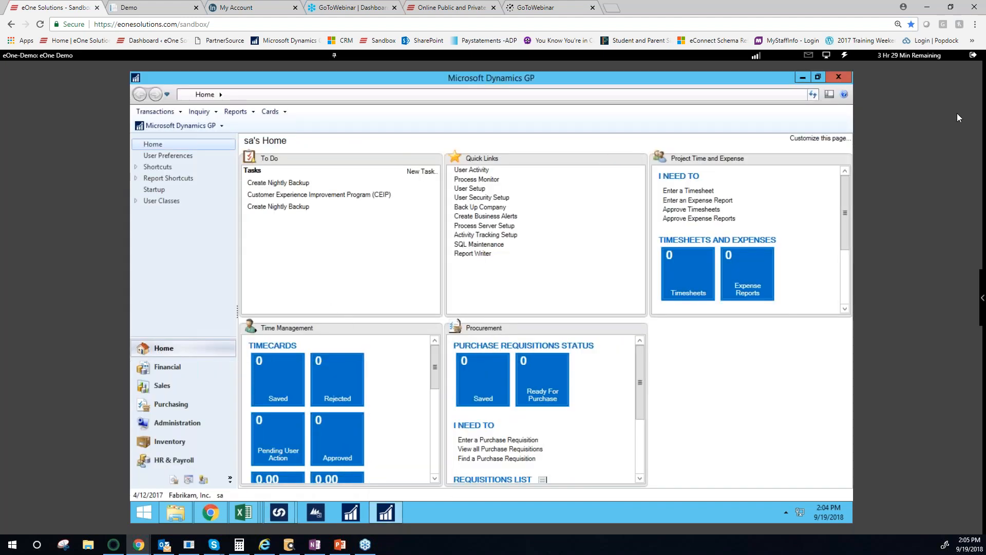
- Set the sandbox session to display in full screen
{"action": "left_click", "coordinate": [827, 55]}
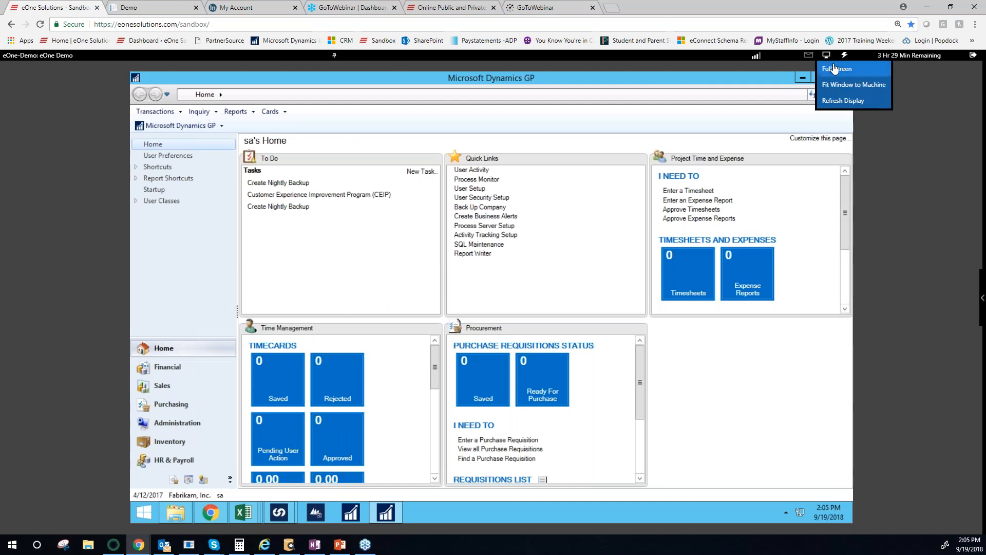
{"action": "left_click", "coordinate": [834, 68]}
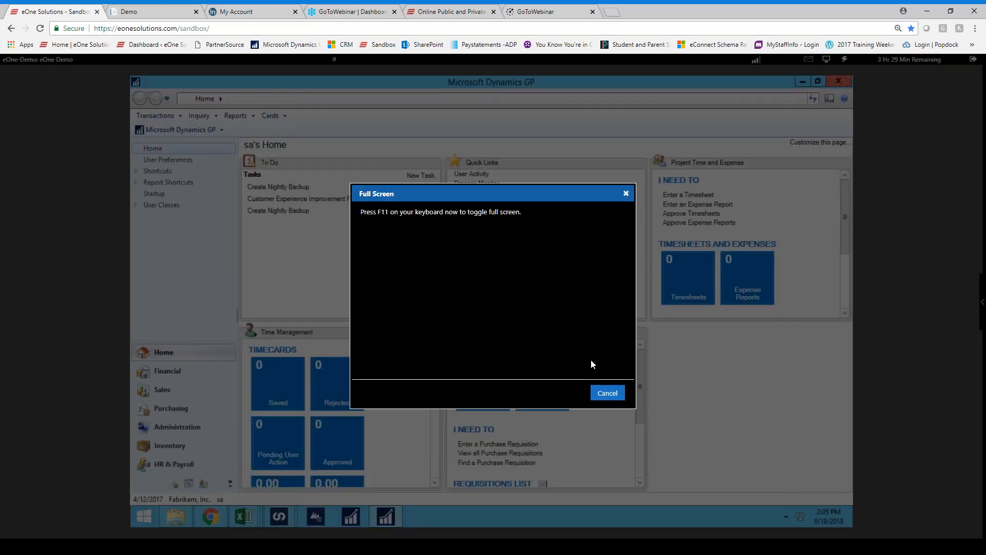
{"action": "key", "text": "F11"}
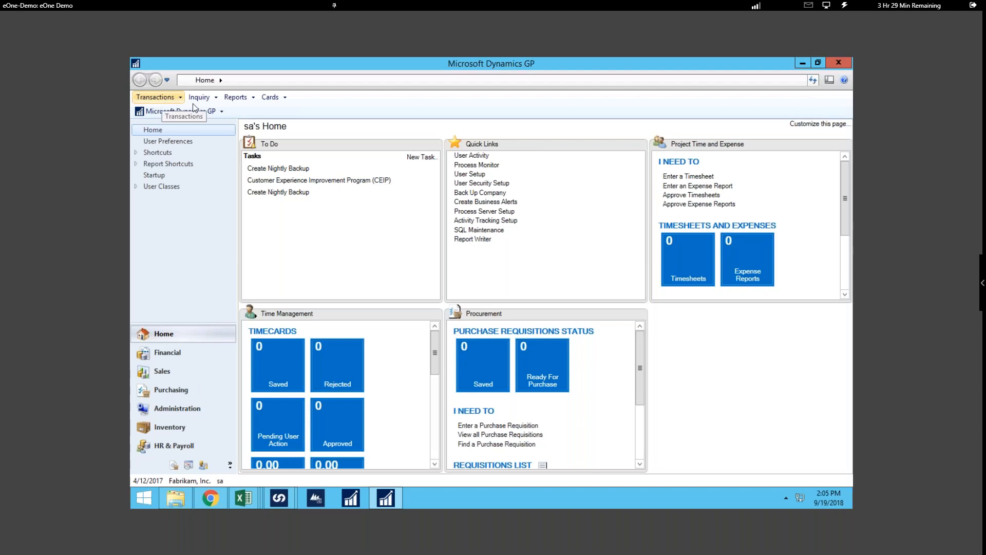
- Open SmartView from Microsoft Dynamics GP and load the Sales Line Items list from the Sales folder
{"action": "left_click", "coordinate": [203, 114]}
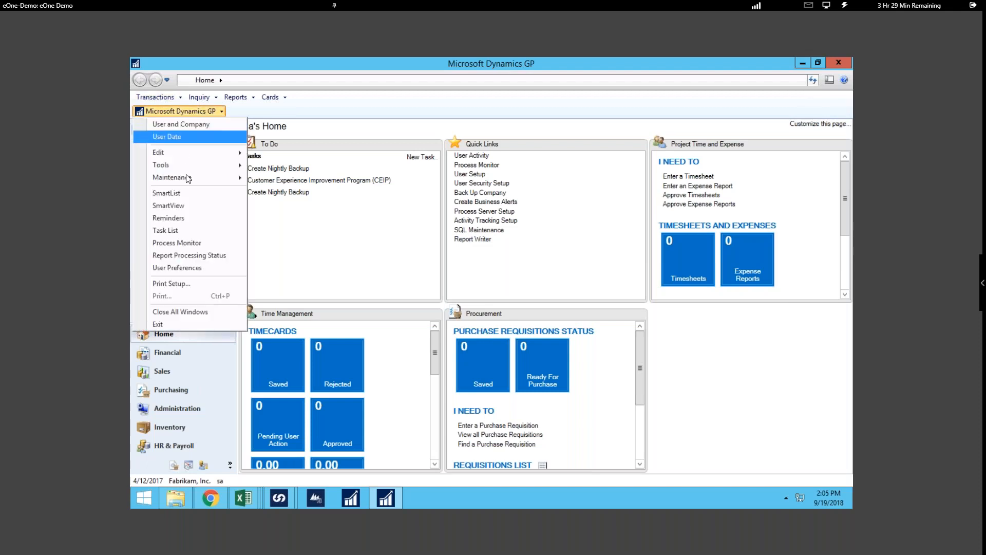
{"action": "left_click", "coordinate": [184, 204]}
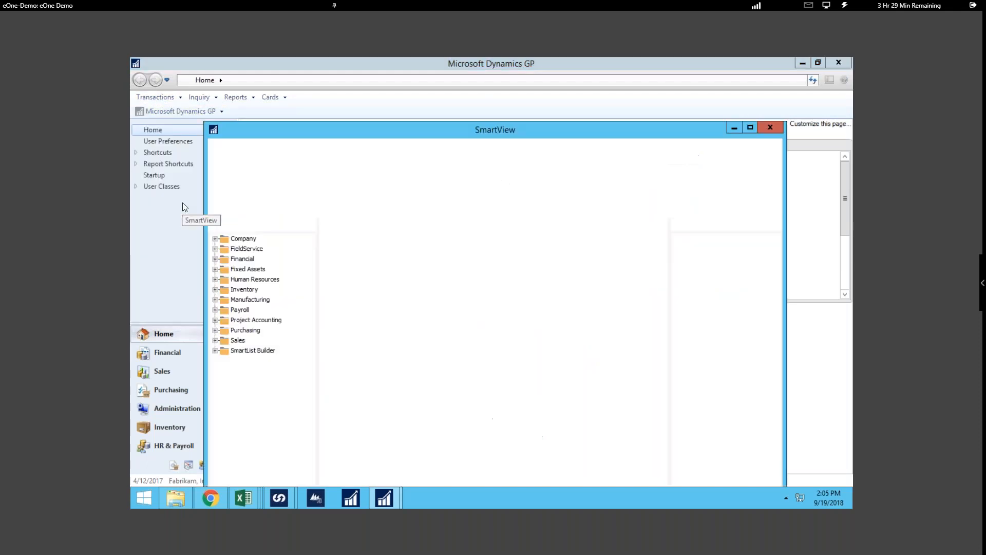
{"action": "left_click_drag", "start_coordinate": [585, 126], "coordinate": [586, 107]}
{"action": "left_click", "coordinate": [221, 313]}
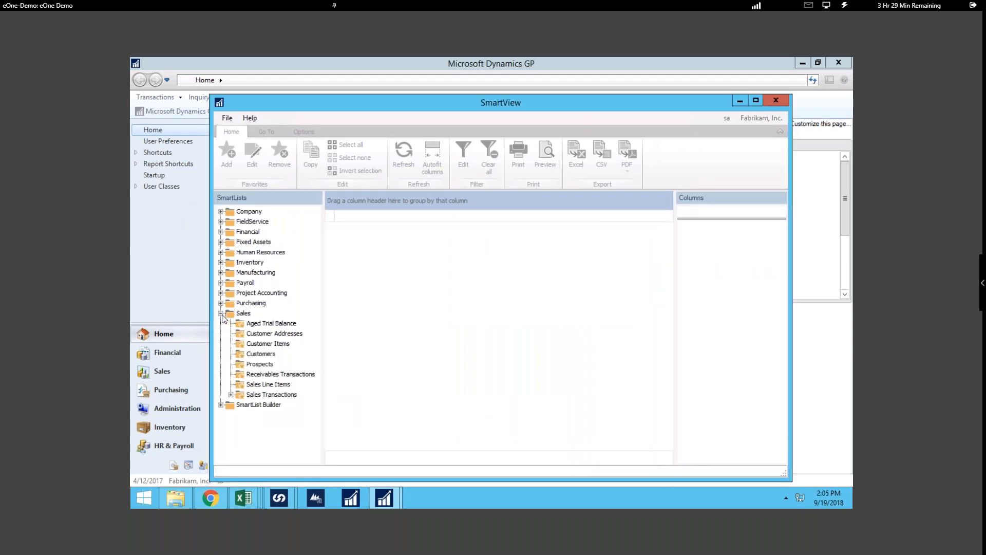
{"action": "left_click", "coordinate": [264, 385]}
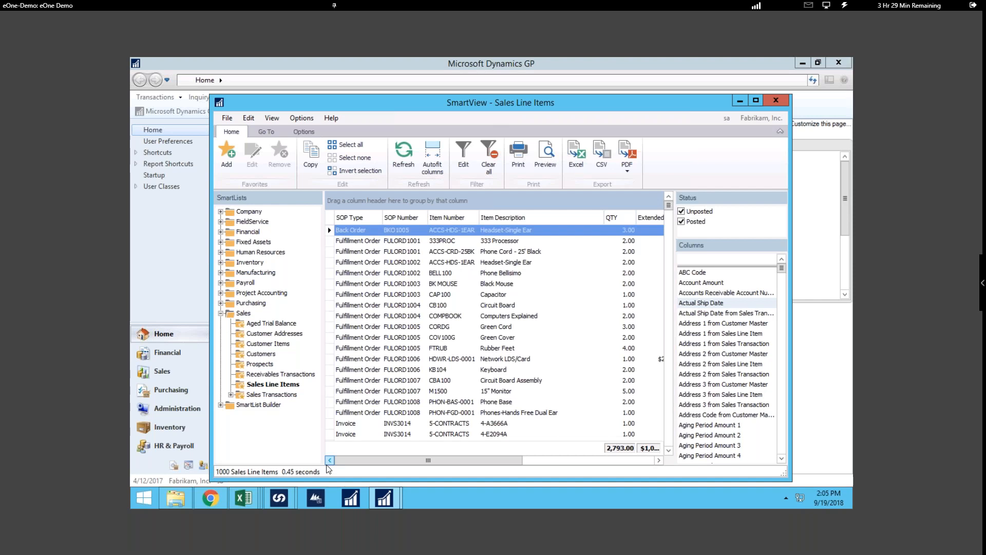
- Open SmartList from Microsoft Dynamics GP and load its Sales Line Items list for comparison
{"action": "left_click", "coordinate": [260, 66]}
{"action": "left_click", "coordinate": [205, 111]}
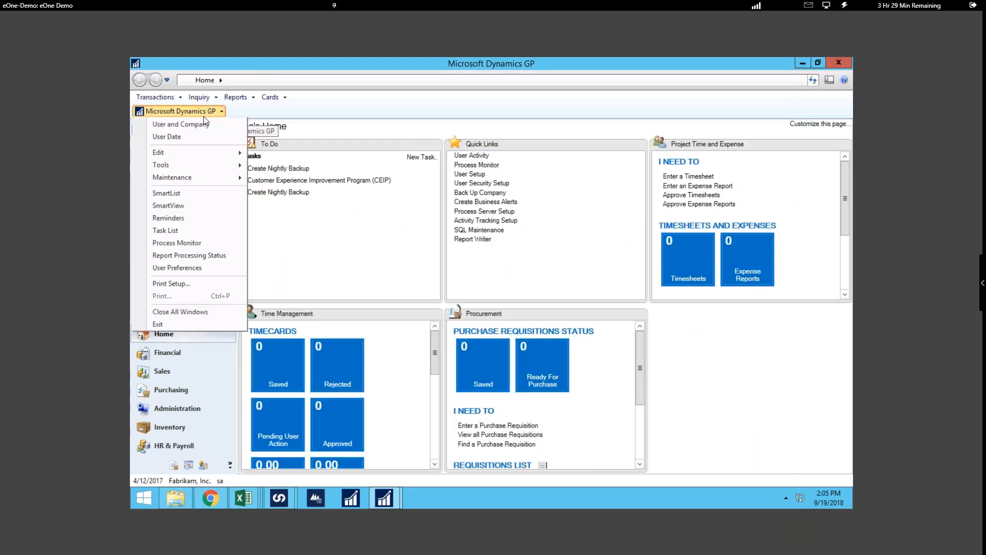
{"action": "left_click", "coordinate": [169, 195]}
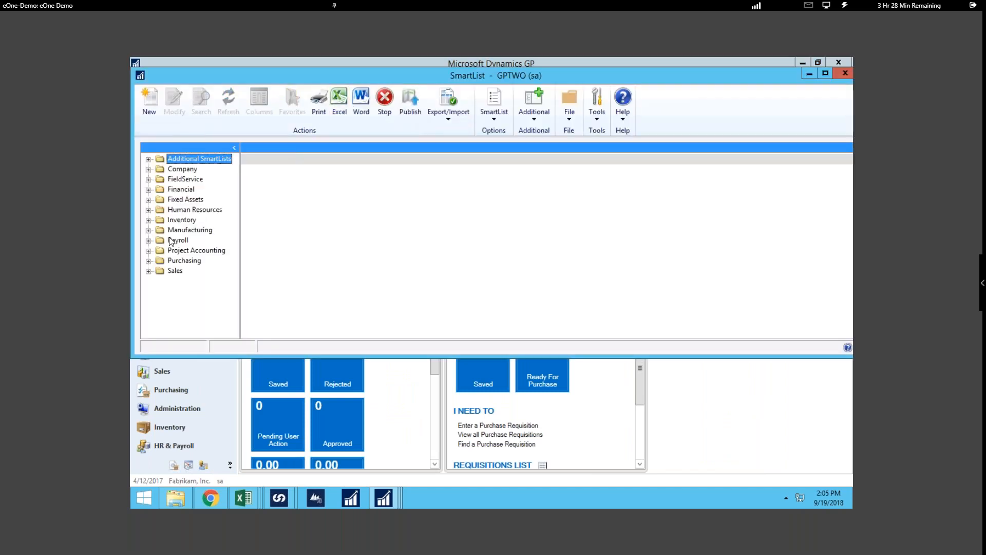
{"action": "left_click", "coordinate": [148, 271]}
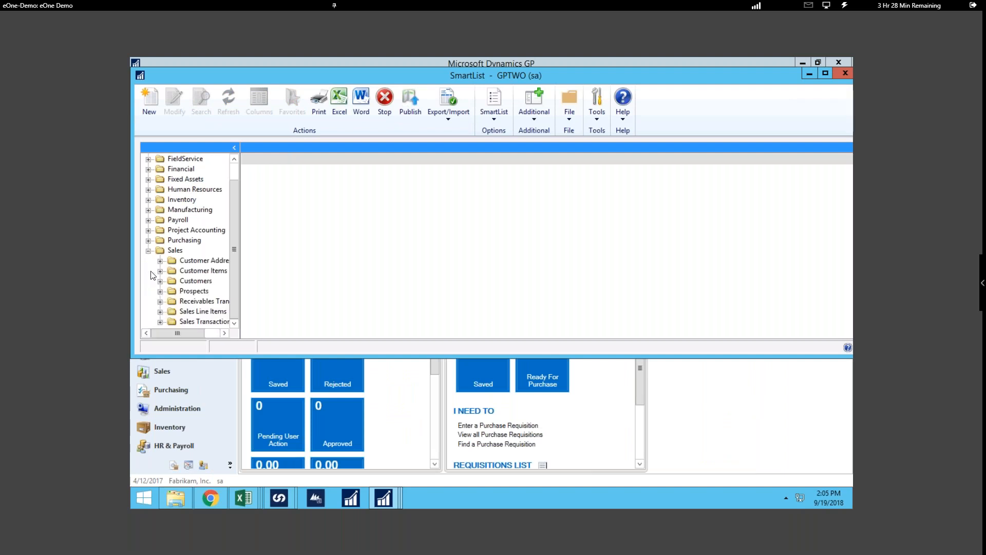
{"action": "left_click", "coordinate": [194, 311]}
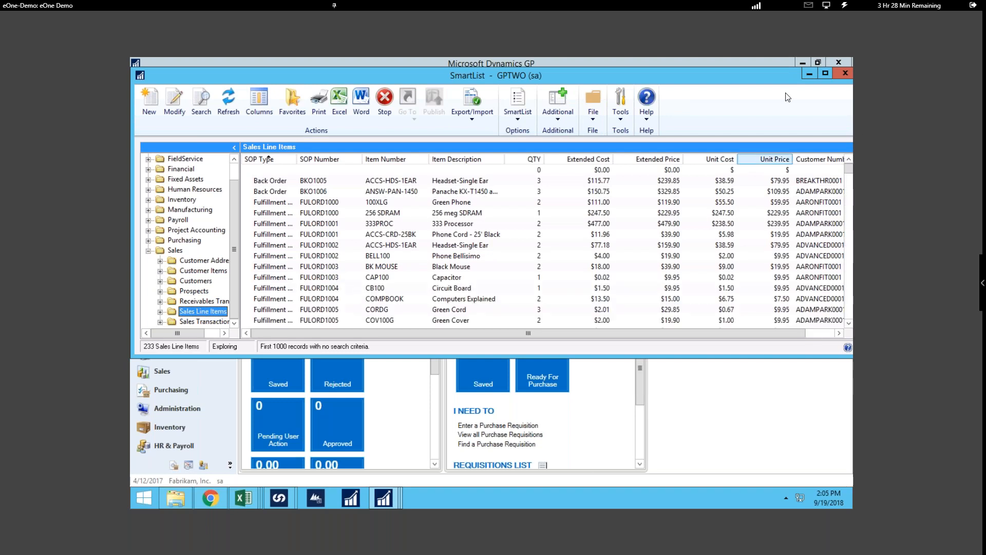
- Minimize SmartList and bring the SmartView Sales Line Items window forward, maximized
{"action": "left_click", "coordinate": [808, 75]}
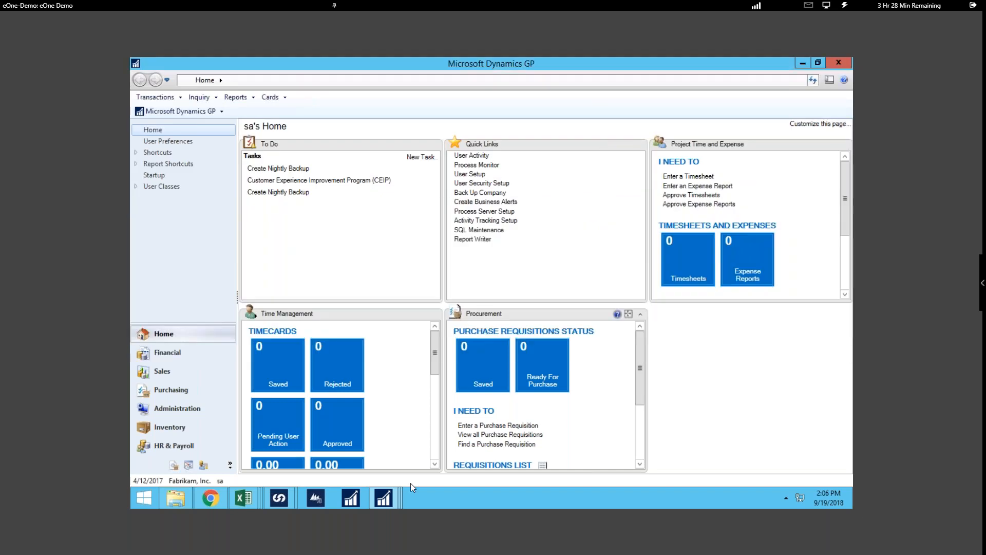
{"action": "mouse_move", "coordinate": [385, 502]}
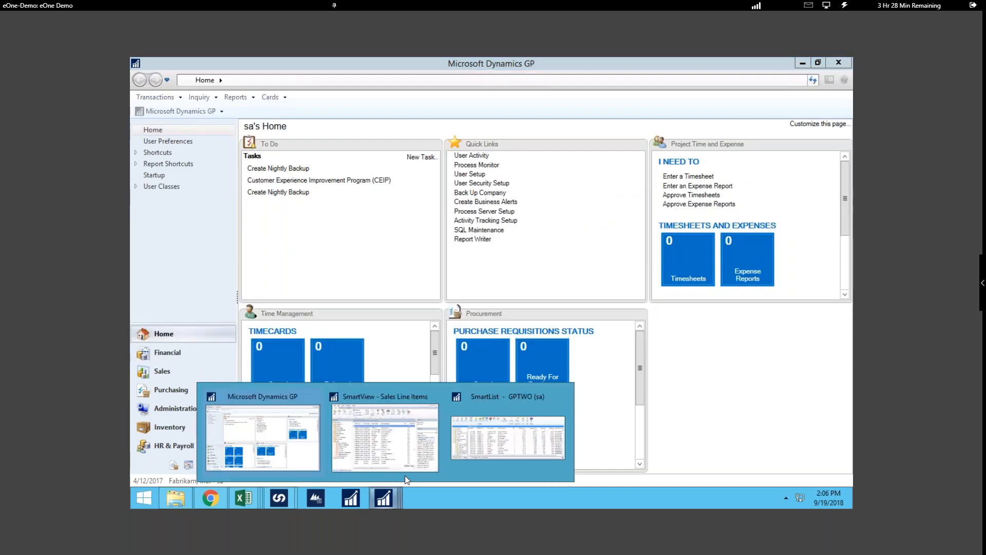
{"action": "left_click", "coordinate": [405, 462]}
{"action": "left_click_drag", "start_coordinate": [553, 100], "coordinate": [556, 86]}
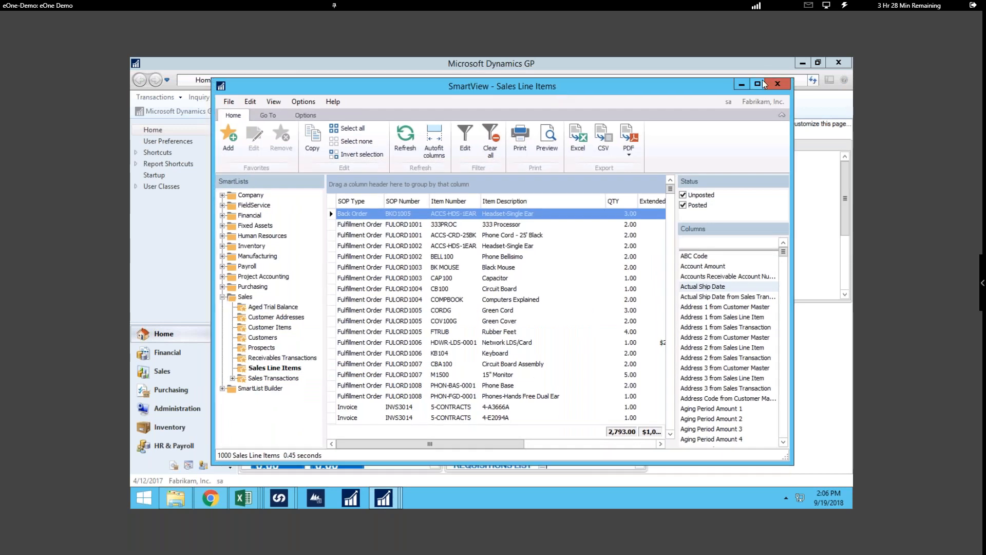
{"action": "left_click", "coordinate": [758, 84]}
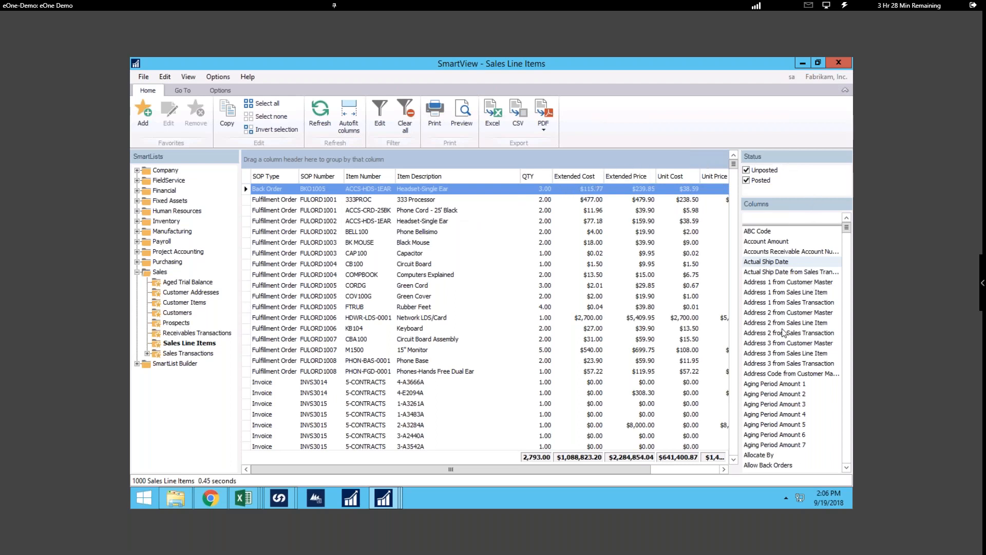
- Add the Sales Territory, Salesperson ID and Sale Date columns to the Sales Line Items list
{"action": "scroll", "coordinate": [797, 430], "scroll_direction": "down", "scroll_amount": 15}
{"action": "scroll", "coordinate": [793, 434], "scroll_direction": "down", "scroll_amount": 20}
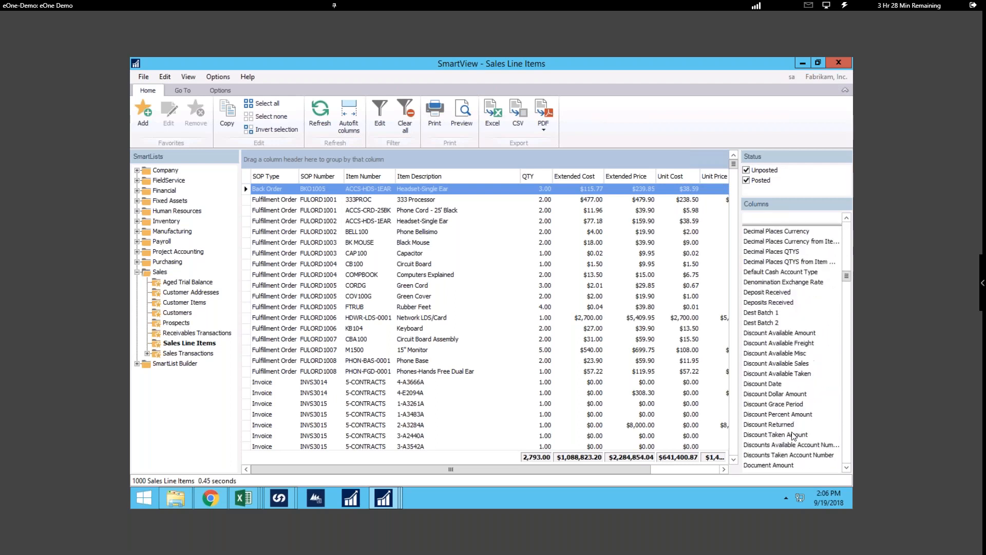
{"action": "scroll", "coordinate": [798, 443], "scroll_direction": "down", "scroll_amount": 20}
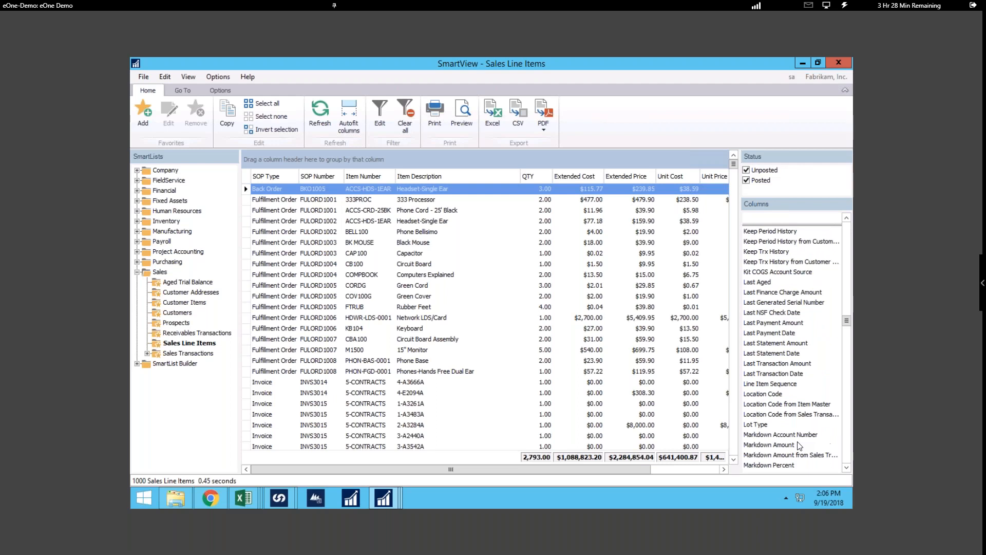
{"action": "scroll", "coordinate": [799, 444], "scroll_direction": "down", "scroll_amount": 20}
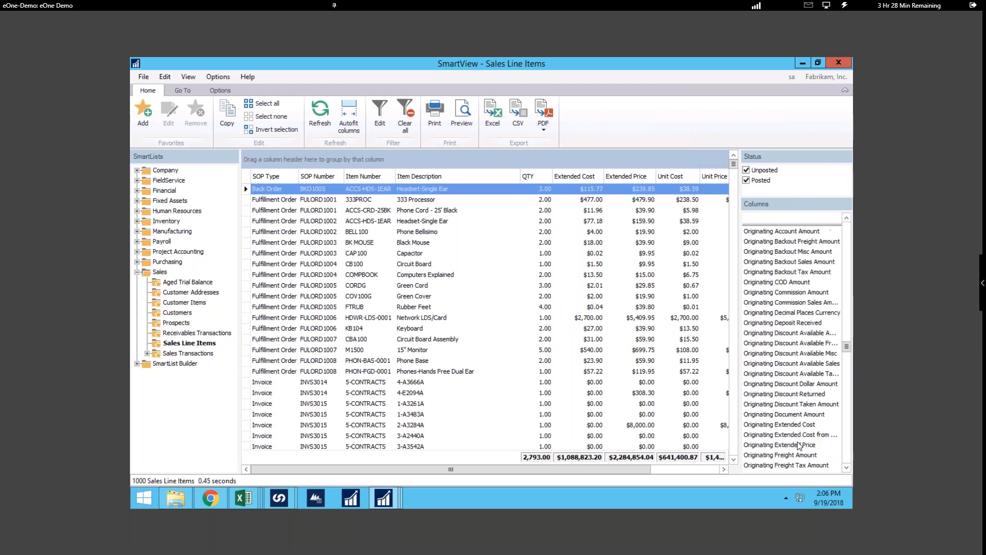
{"action": "scroll", "coordinate": [820, 440], "scroll_direction": "down", "scroll_amount": 20}
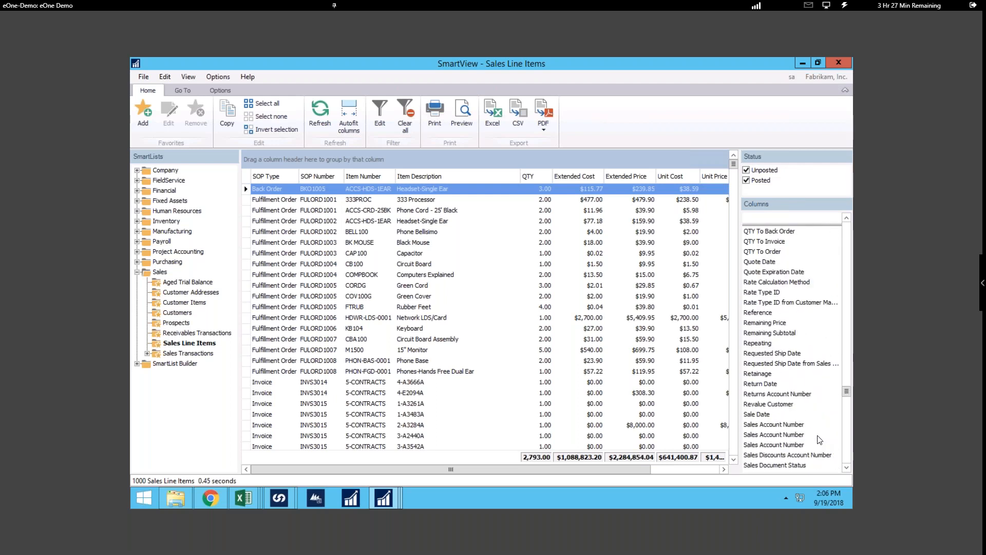
{"action": "scroll", "coordinate": [790, 319], "scroll_direction": "down", "scroll_amount": 3}
{"action": "scroll", "coordinate": [796, 332], "scroll_direction": "up", "scroll_amount": 5}
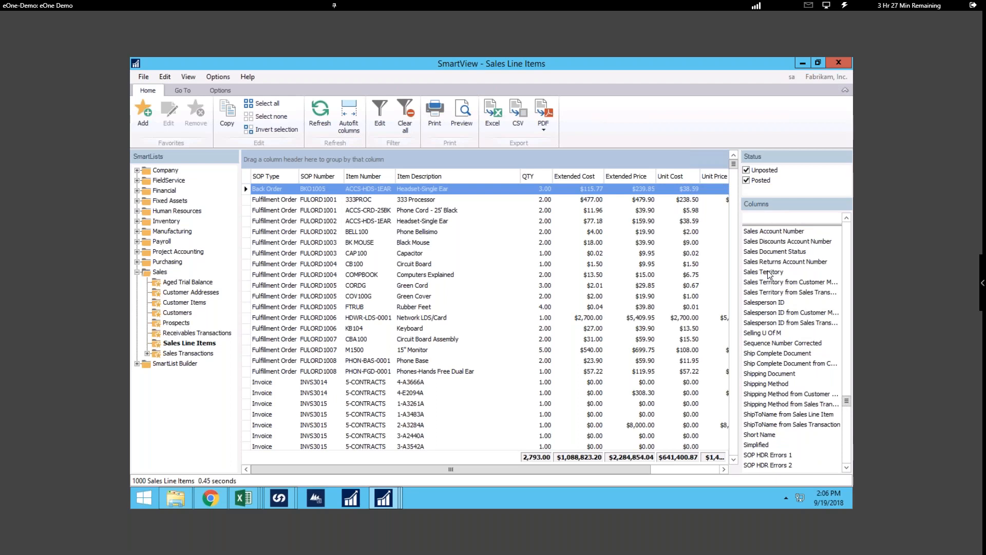
{"action": "double_click", "coordinate": [767, 272]}
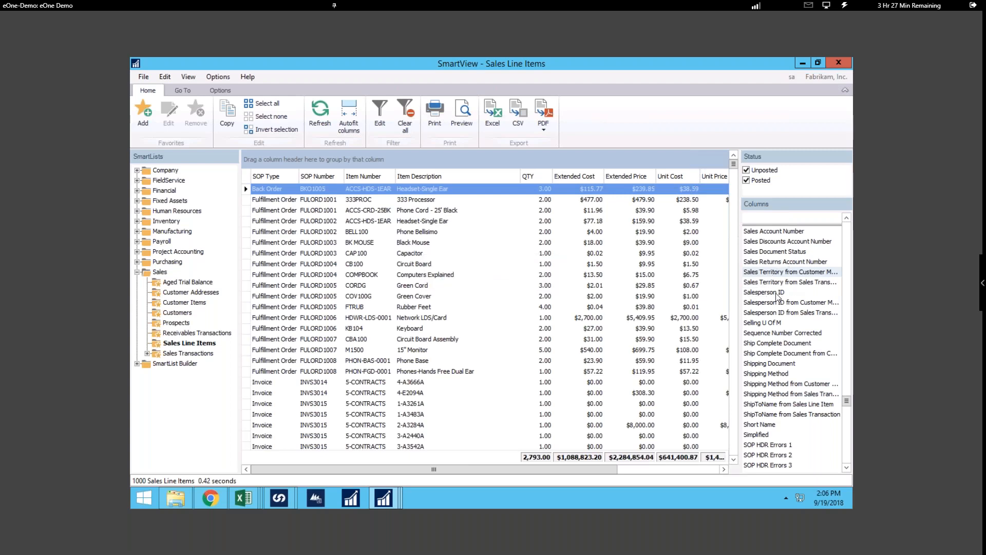
{"action": "left_click", "coordinate": [776, 292]}
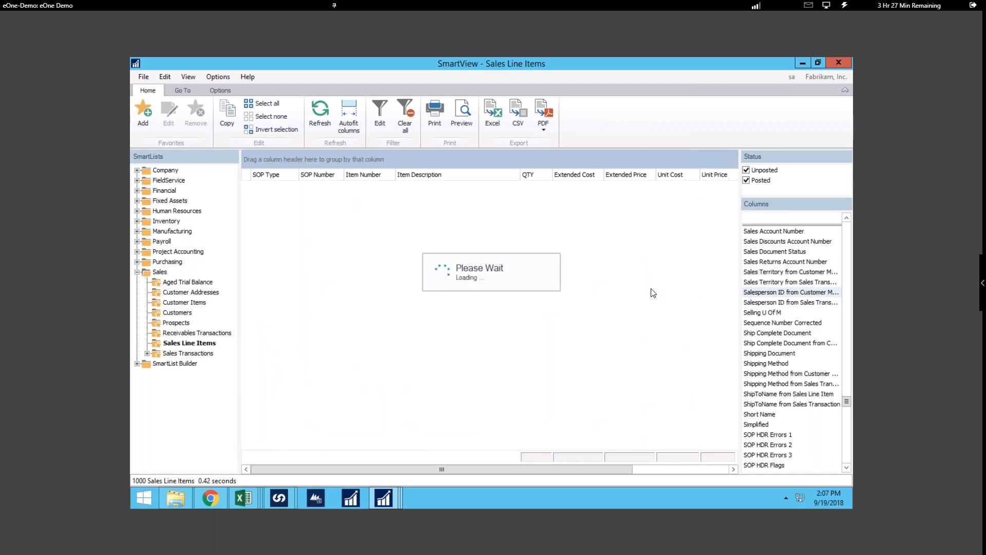
{"action": "scroll", "coordinate": [780, 263], "scroll_direction": "up", "scroll_amount": 2}
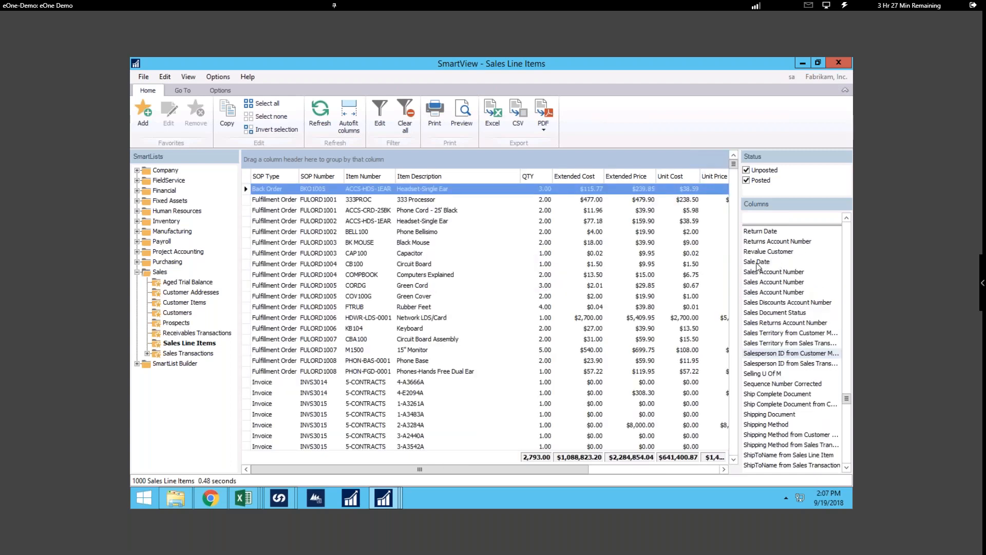
{"action": "left_click", "coordinate": [758, 263]}
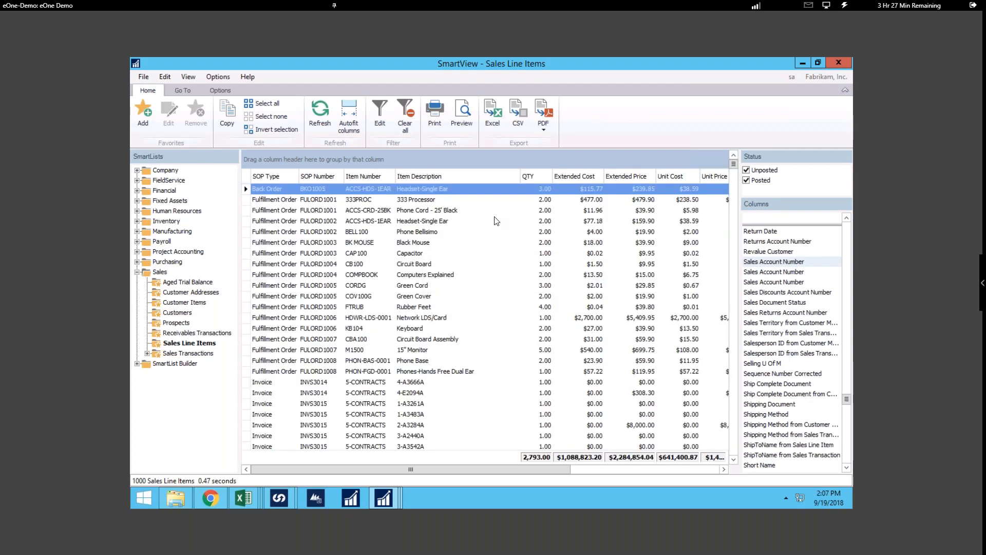
- Hide the Lists tree and the Columns list to give the data grid more room
{"action": "left_click", "coordinate": [221, 89]}
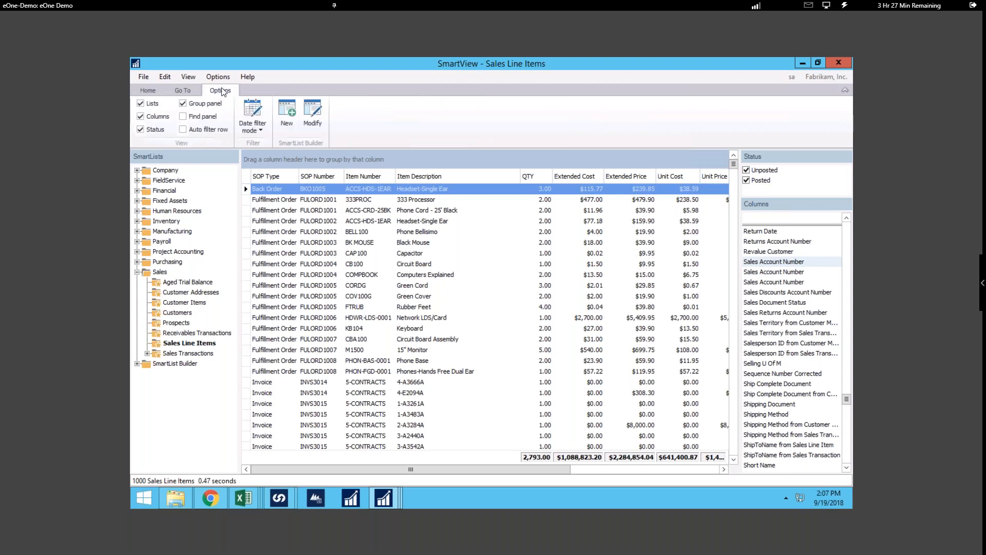
{"action": "left_click", "coordinate": [141, 105]}
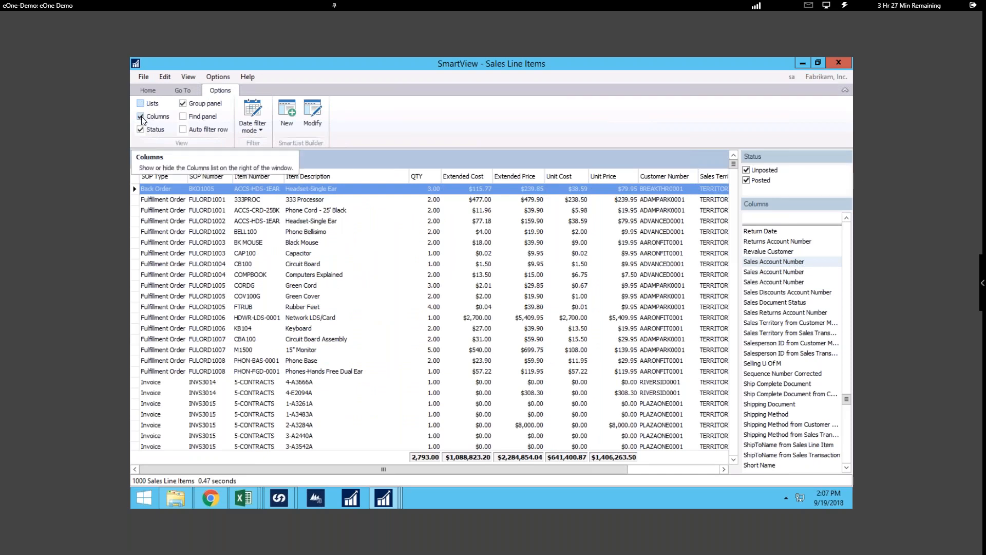
{"action": "left_click", "coordinate": [143, 119]}
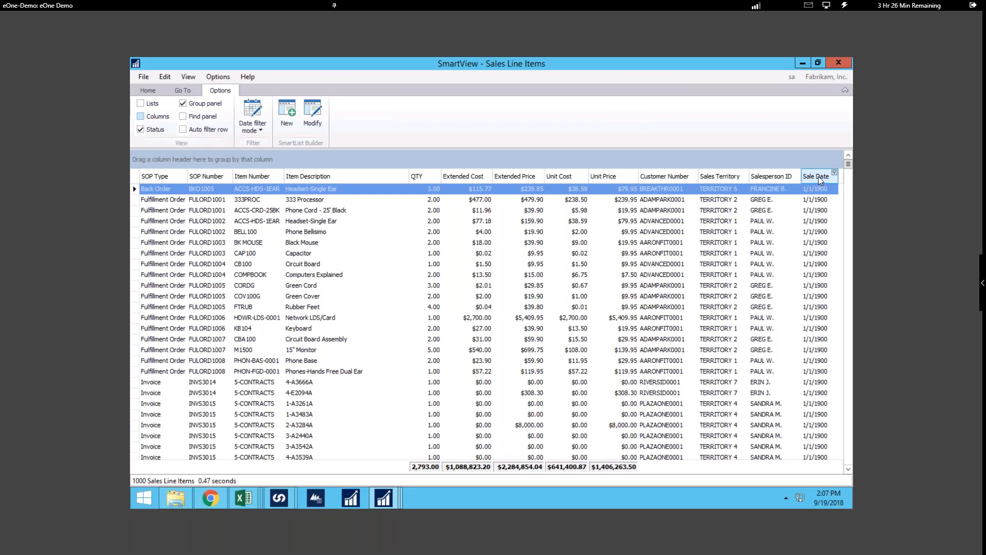
- Reorder the grid so Sale Date, Salesperson ID and Sales Territory directly follow the SOP Type column
{"action": "left_click_drag", "start_coordinate": [818, 177], "coordinate": [195, 178]}
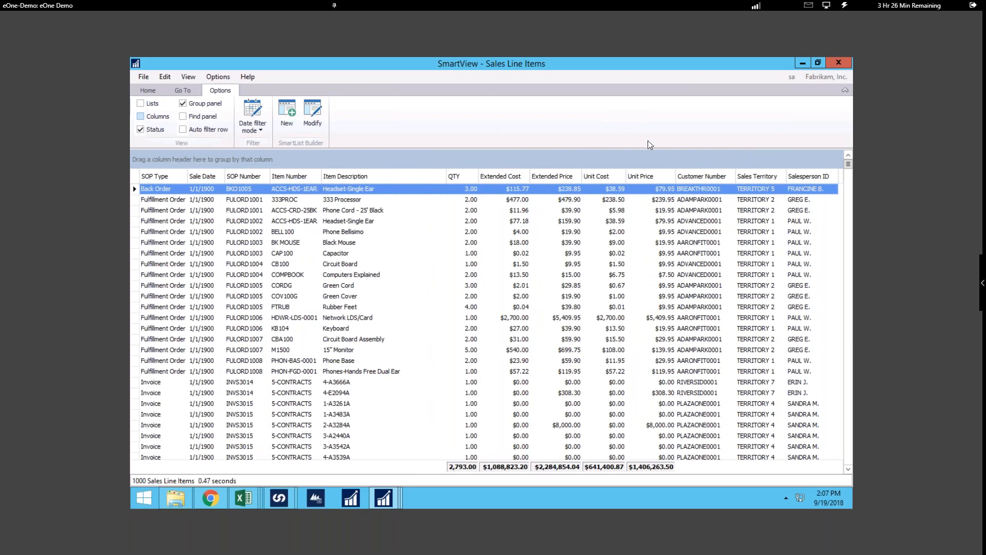
{"action": "left_click_drag", "start_coordinate": [798, 177], "coordinate": [241, 176]}
{"action": "left_click_drag", "start_coordinate": [806, 174], "coordinate": [285, 175]}
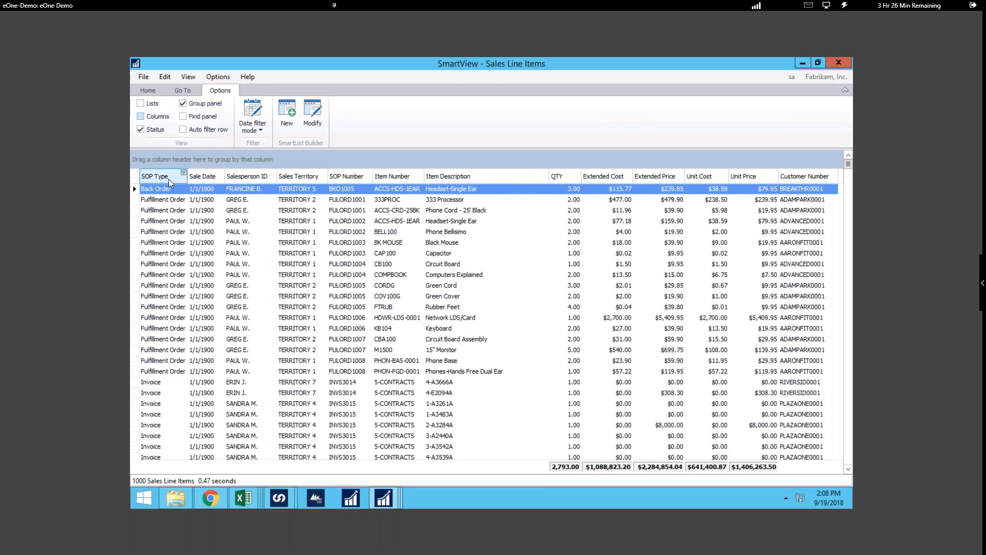
- Group the line items by SOP Type, with Sales Territory as the second grouping level
{"action": "left_click_drag", "start_coordinate": [162, 162], "coordinate": [162, 161]}
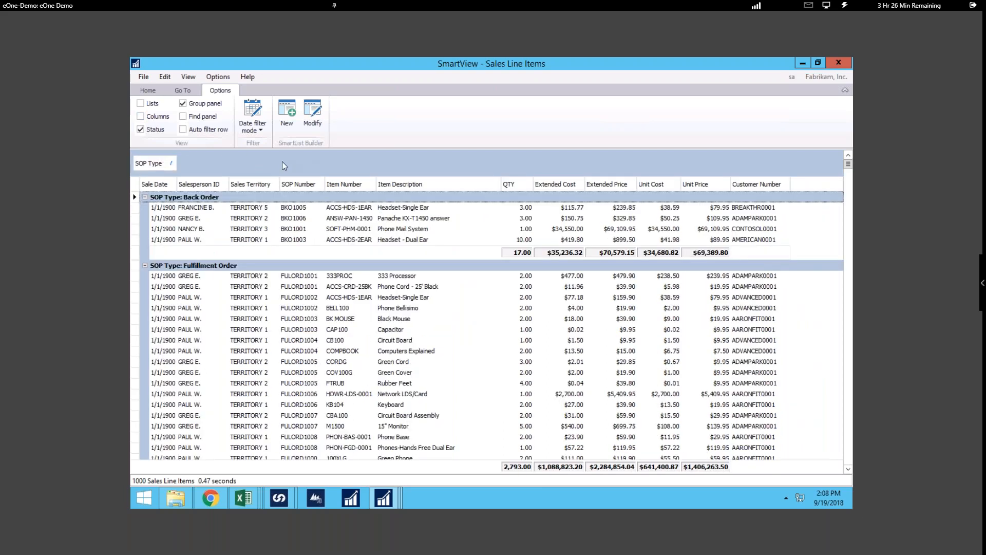
{"action": "left_click_drag", "start_coordinate": [256, 184], "coordinate": [221, 168]}
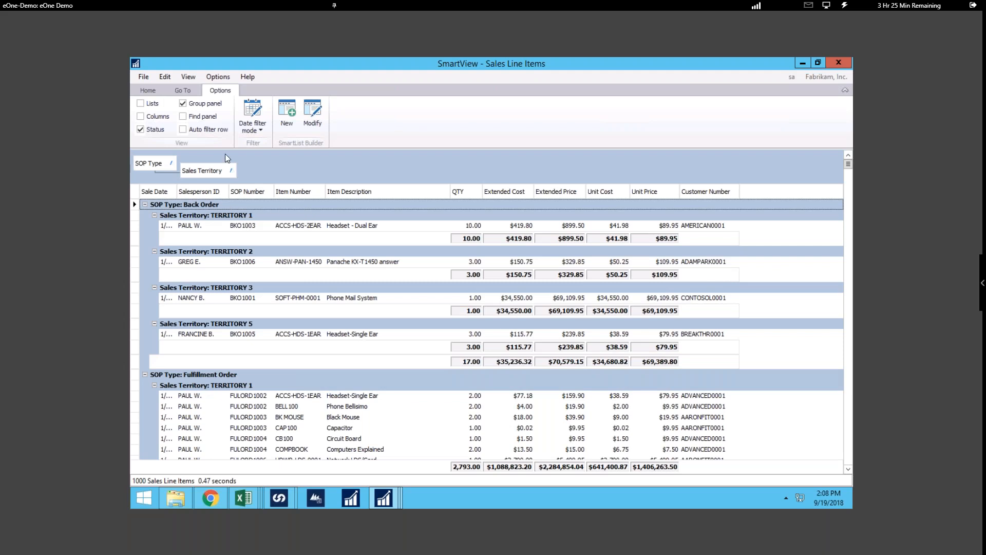
- Collapse all groups, and expand only Fulfillment Order and its TERRITORY 1 to view the line items
{"action": "left_click", "coordinate": [142, 90]}
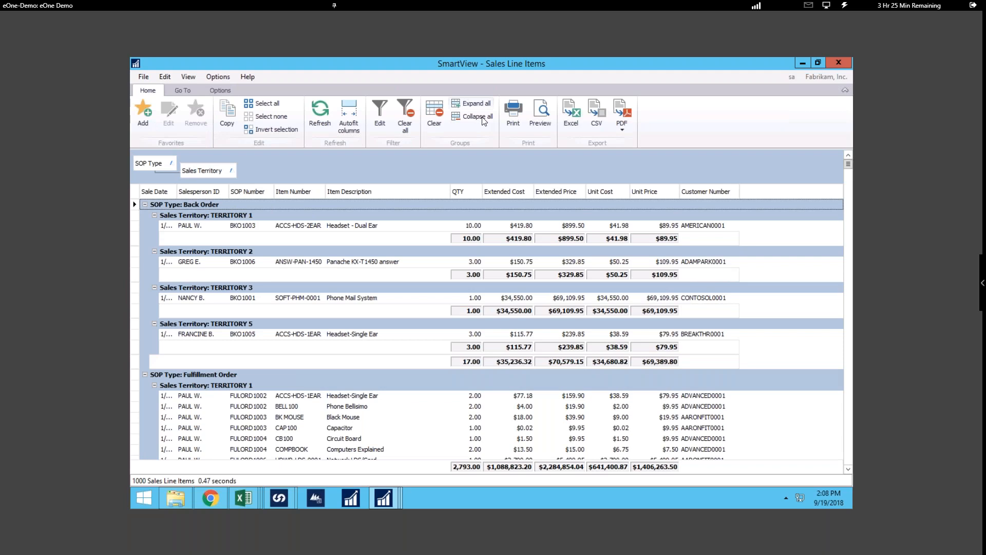
{"action": "left_click", "coordinate": [483, 119]}
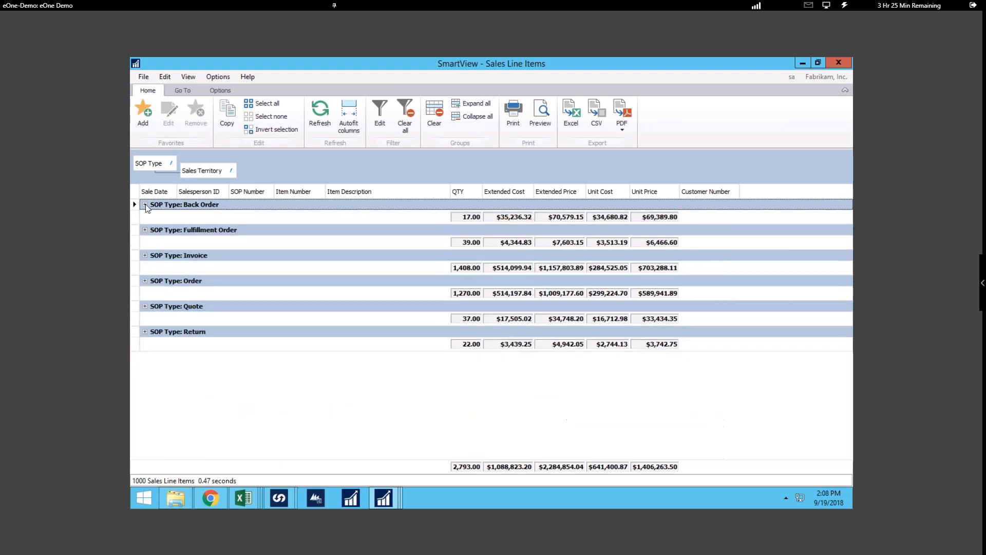
{"action": "left_click", "coordinate": [145, 230]}
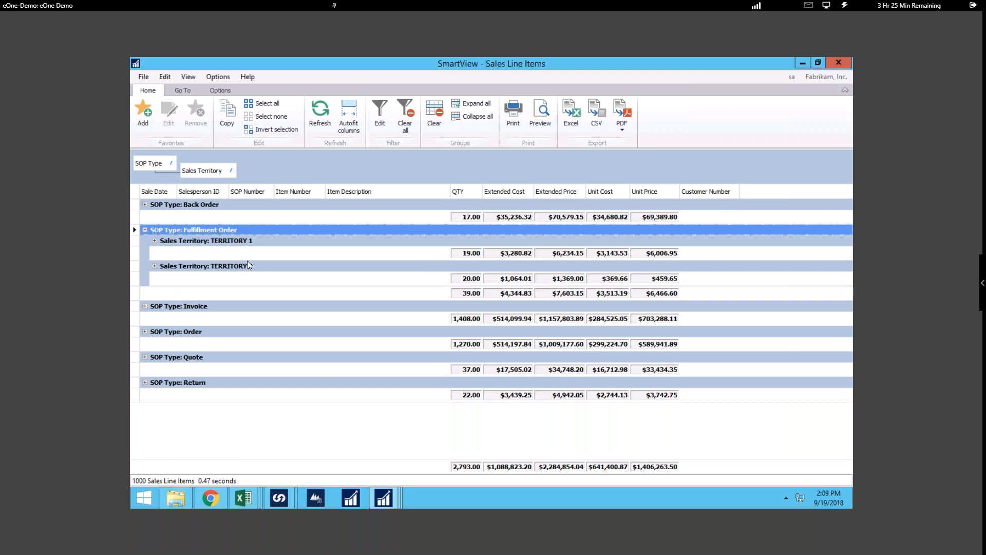
{"action": "left_click", "coordinate": [154, 241]}
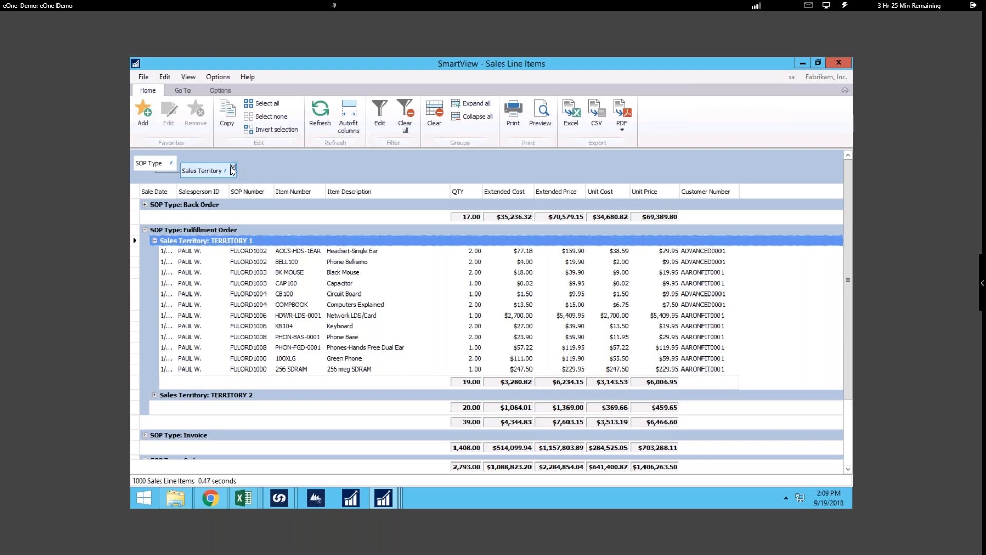
- Filter the list to the Invoice SOP Type and collapse all groups
{"action": "left_click", "coordinate": [172, 160]}
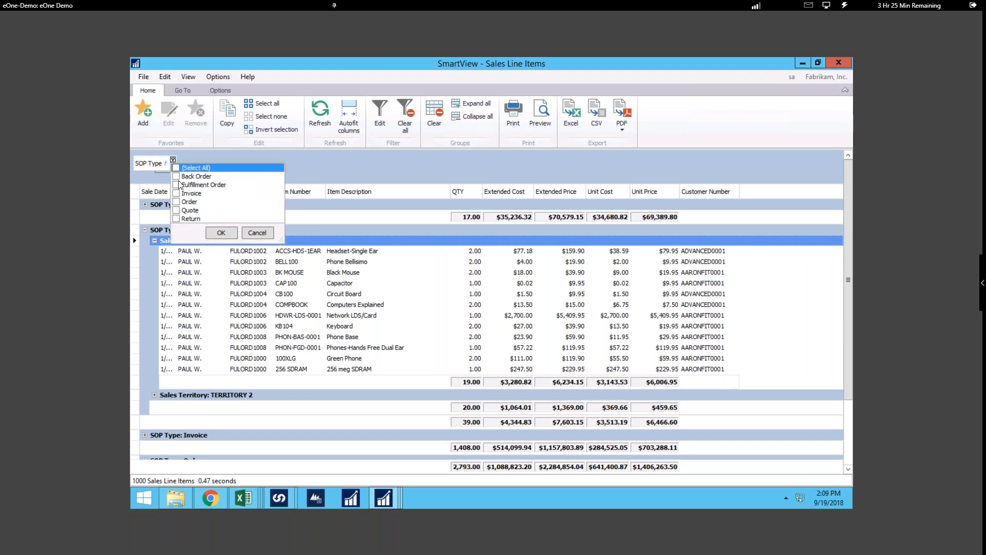
{"action": "left_click", "coordinate": [228, 232]}
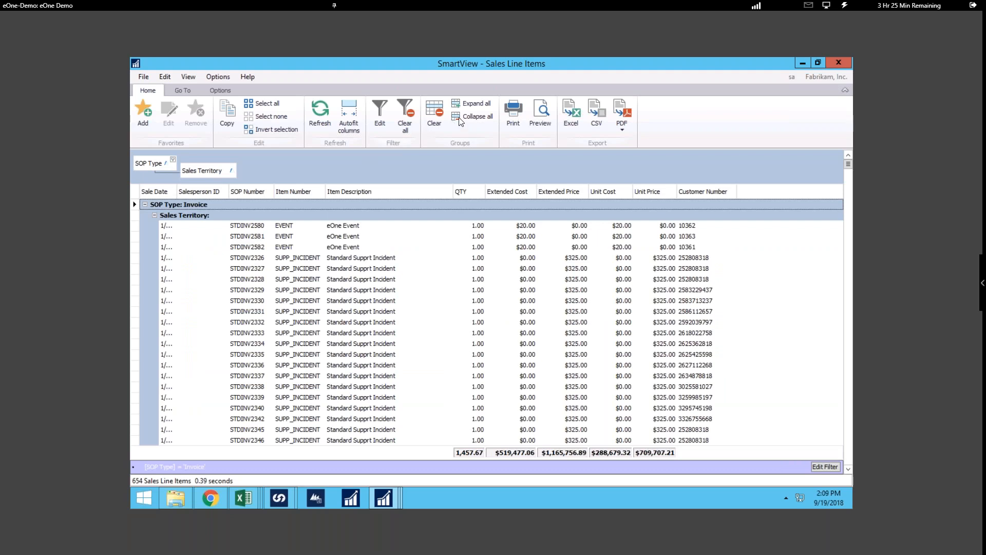
{"action": "left_click", "coordinate": [469, 116]}
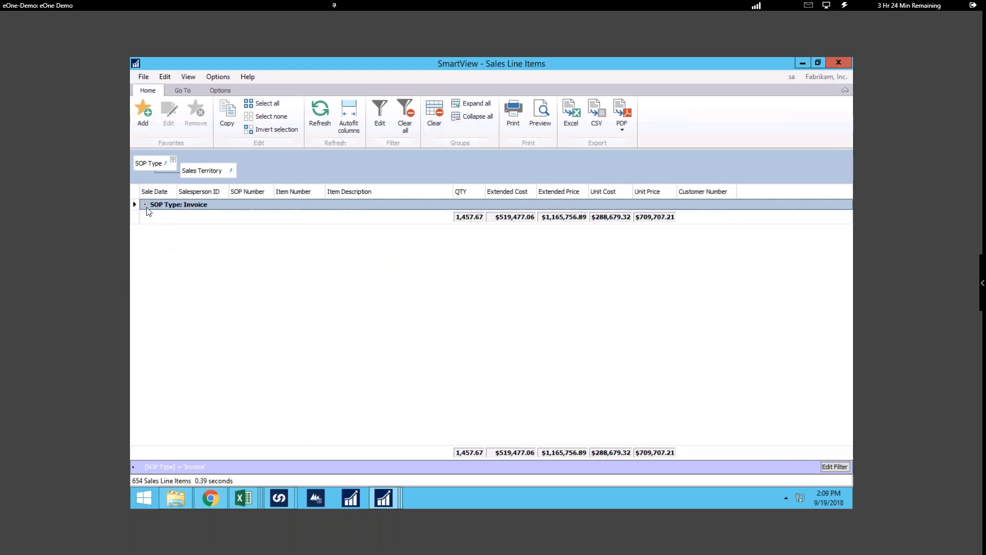
- View the TERRITORY 1 line items within the Invoice group, and collapse the Invoice group again
{"action": "left_click", "coordinate": [145, 206]}
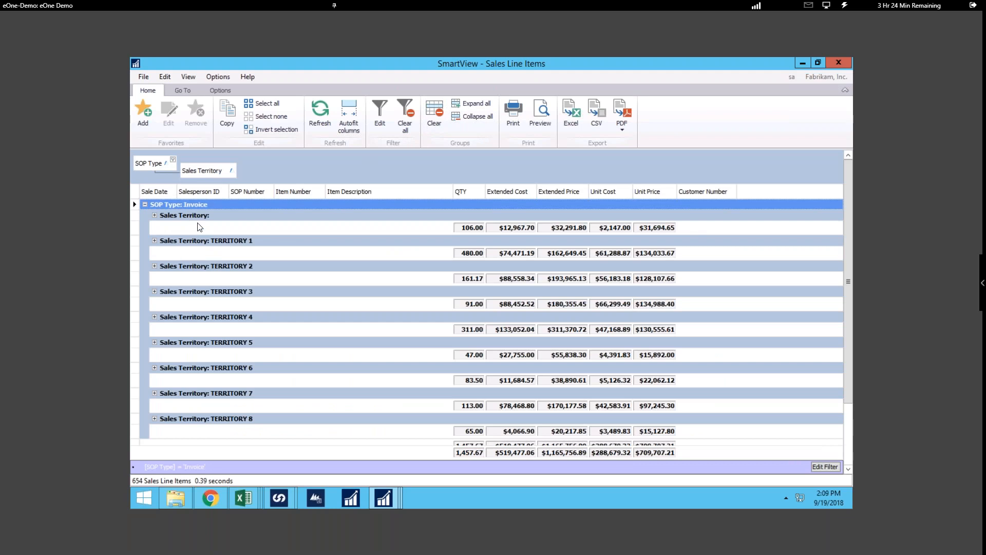
{"action": "left_click", "coordinate": [155, 240]}
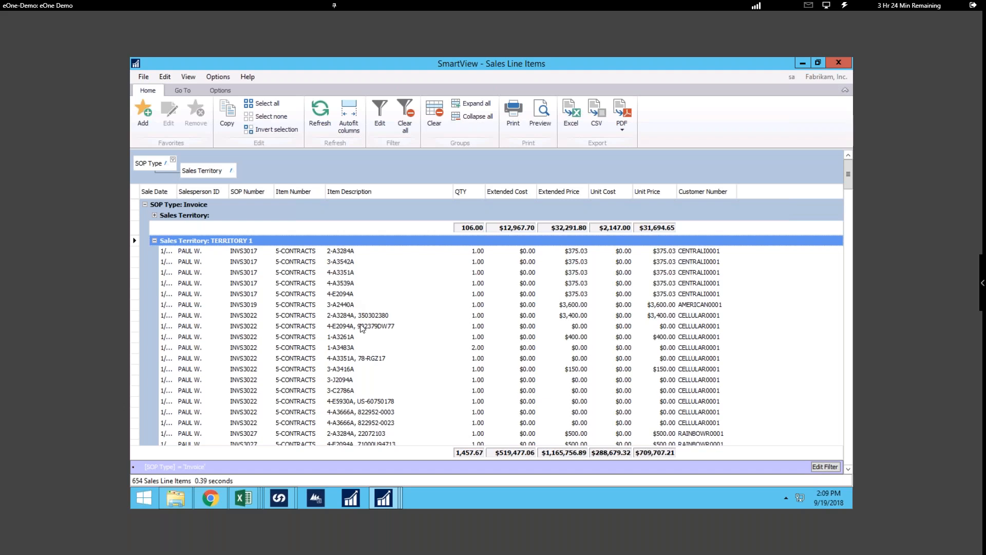
{"action": "left_click", "coordinate": [155, 215]}
{"action": "left_click", "coordinate": [145, 205]}
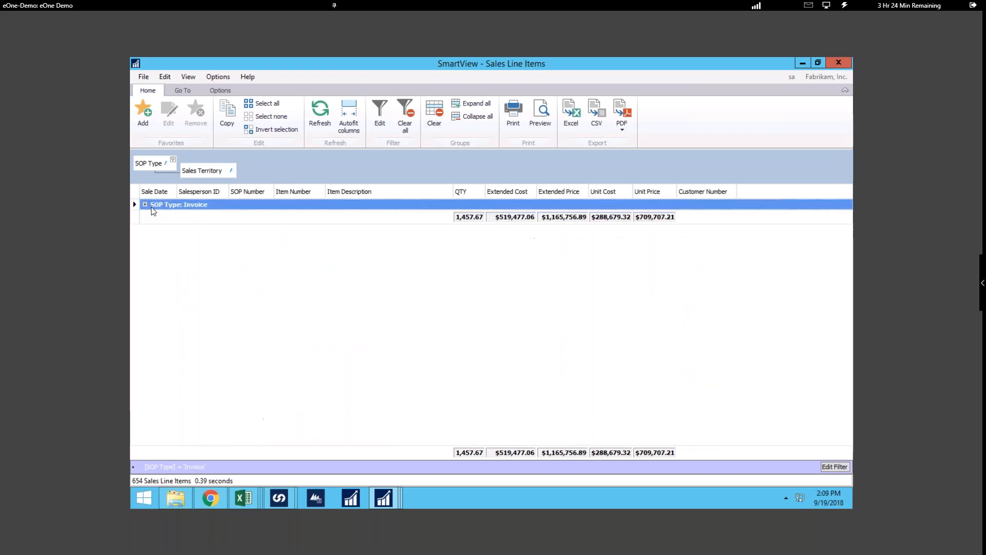
- Collapse all groups and expand only the Invoice group down to its sales territory subtotals
{"action": "left_click", "coordinate": [145, 205]}
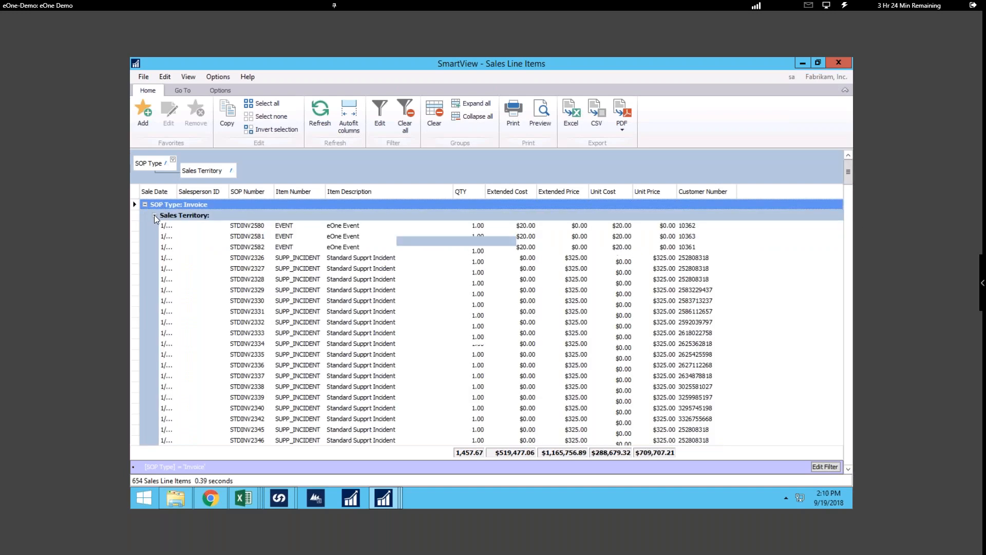
{"action": "left_click", "coordinate": [155, 215]}
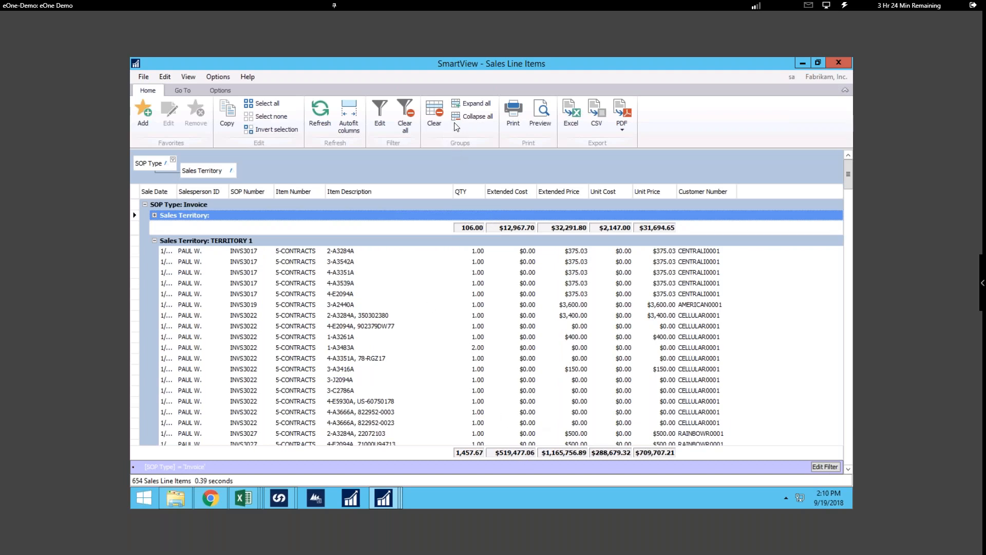
{"action": "left_click", "coordinate": [470, 116]}
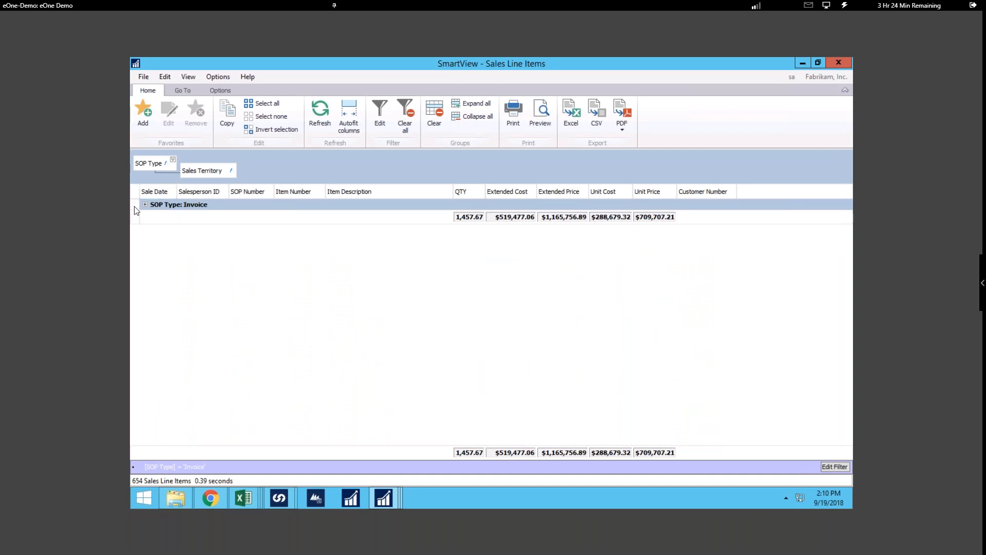
{"action": "left_click", "coordinate": [146, 204]}
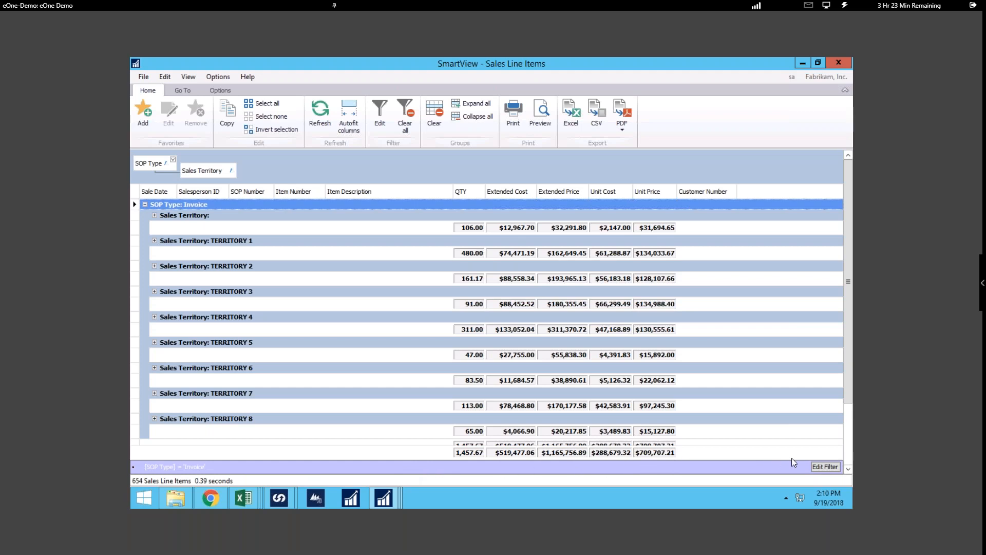
- Edit the current SOP Type filter and add eight blank conditions to its And group
{"action": "left_click", "coordinate": [824, 467]}
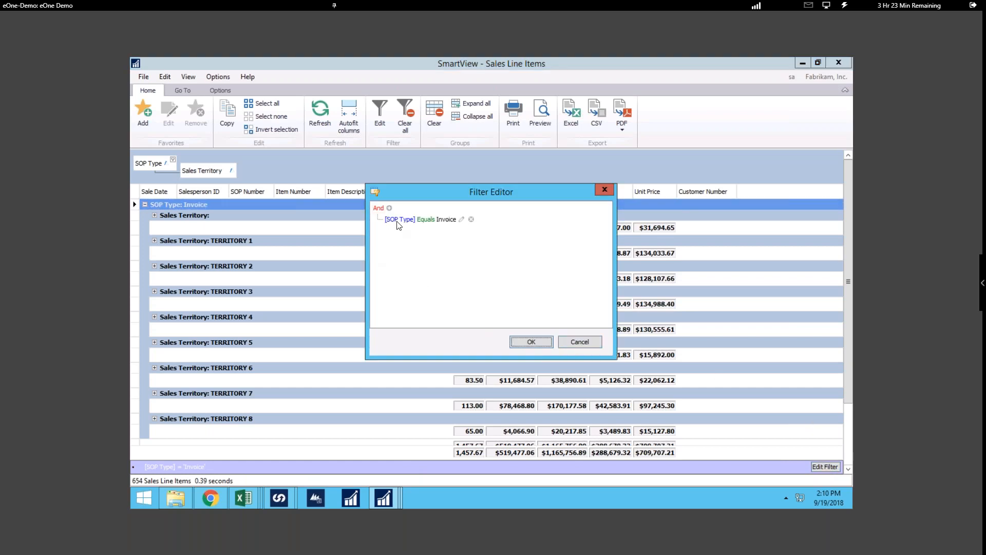
{"action": "left_click", "coordinate": [389, 208]}
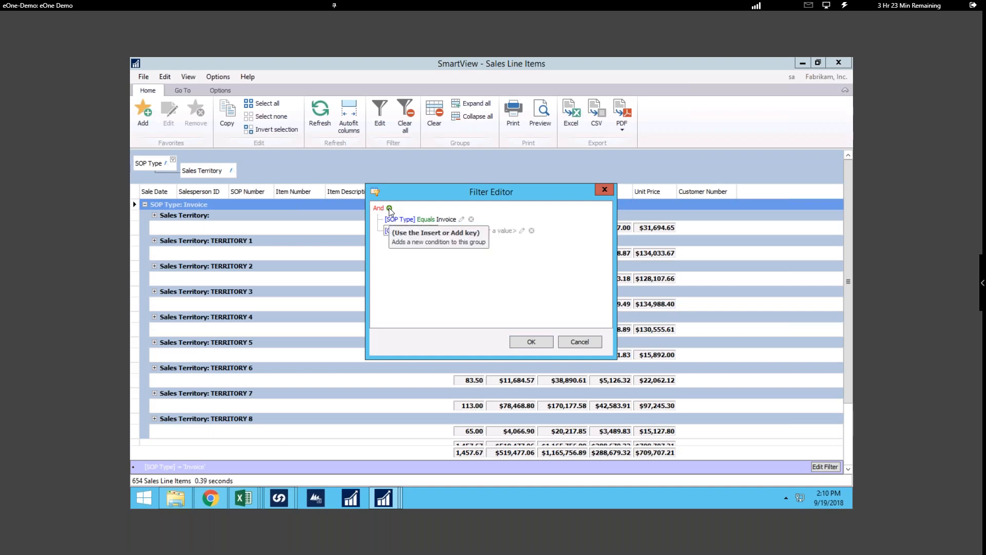
{"action": "left_click", "coordinate": [389, 208]}
{"action": "left_click", "coordinate": [390, 208]}
{"action": "left_click", "coordinate": [389, 208]}
{"action": "left_click", "coordinate": [389, 208]}
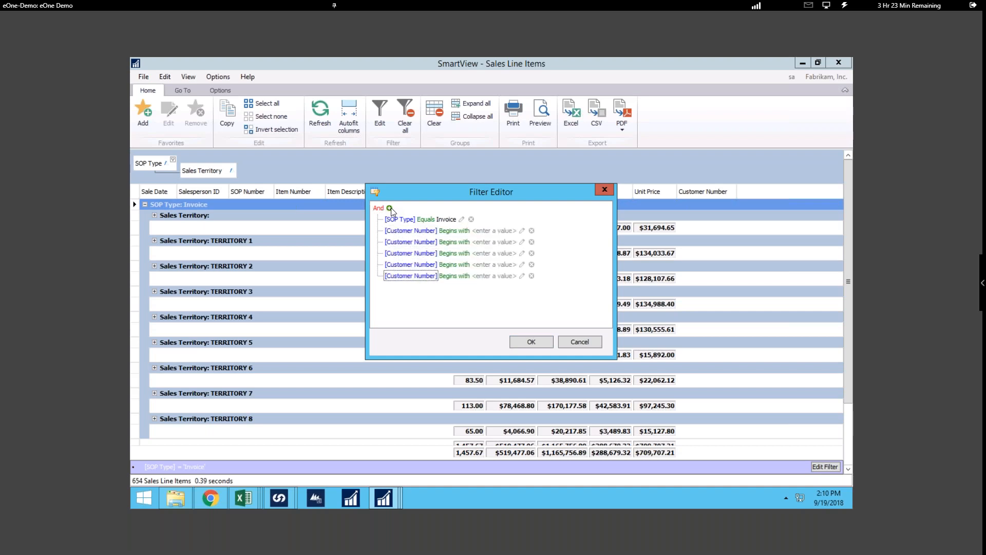
{"action": "left_click", "coordinate": [390, 208]}
{"action": "left_click", "coordinate": [390, 208]}
{"action": "left_click", "coordinate": [389, 208]}
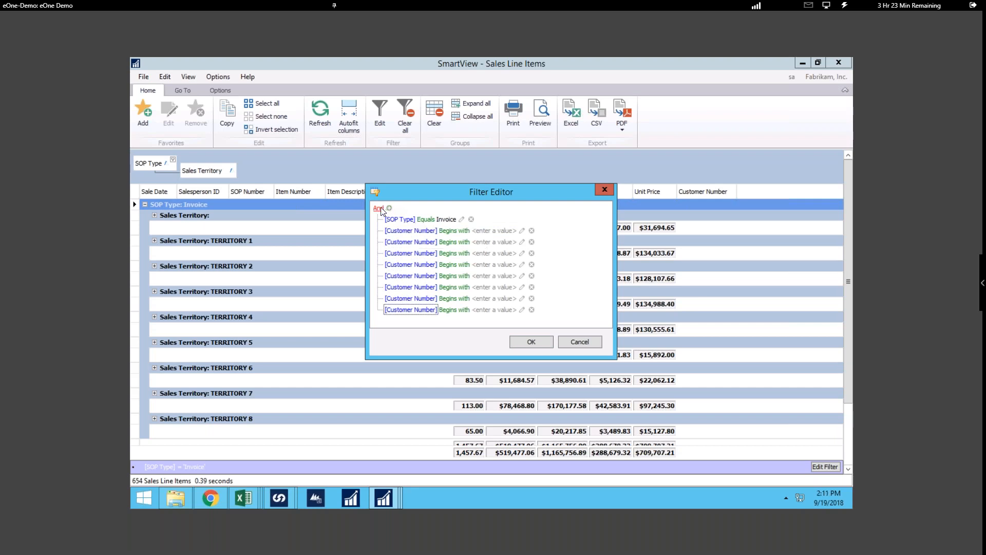
- Look through the And group's logic options and the comparison operators of the first Customer Number condition
{"action": "left_click", "coordinate": [379, 209]}
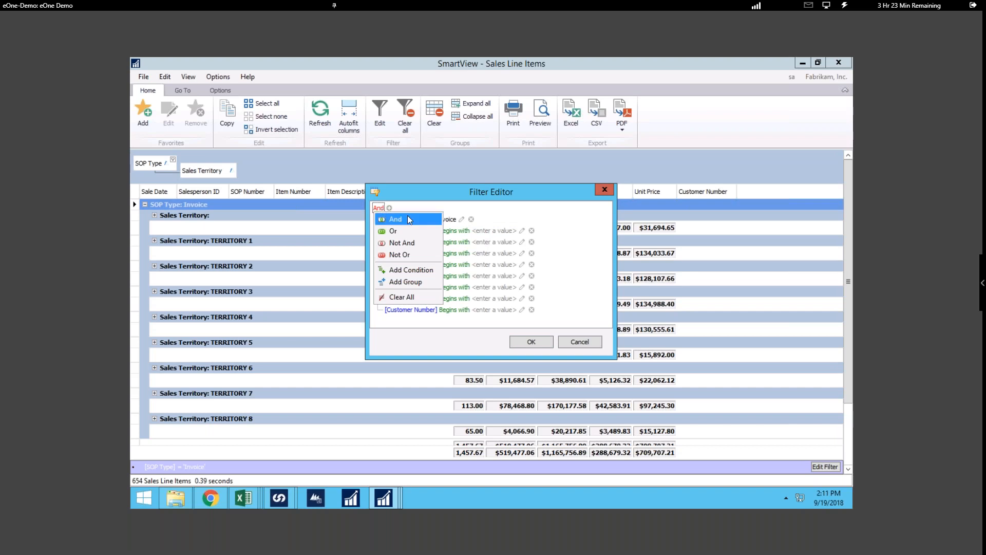
{"action": "left_click", "coordinate": [462, 232]}
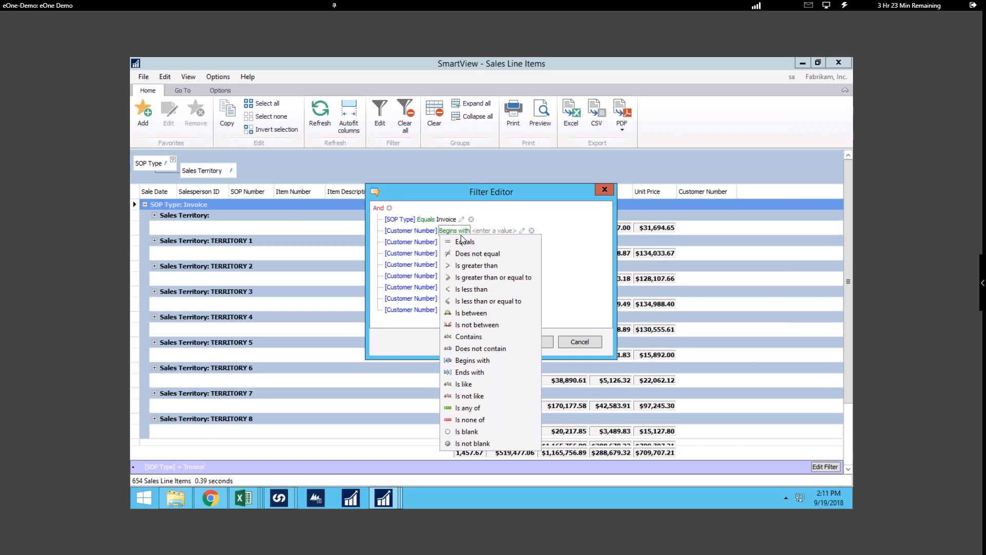
{"action": "left_click", "coordinate": [598, 236]}
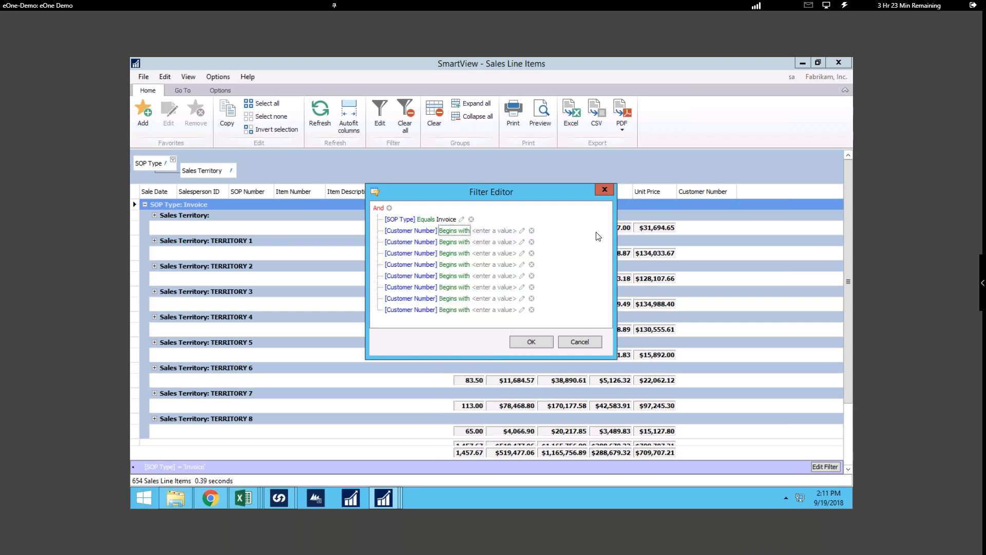
- Try the first added condition on the Sale Date field, view its date and time operators, and discard the filter edits
{"action": "left_click", "coordinate": [415, 231]}
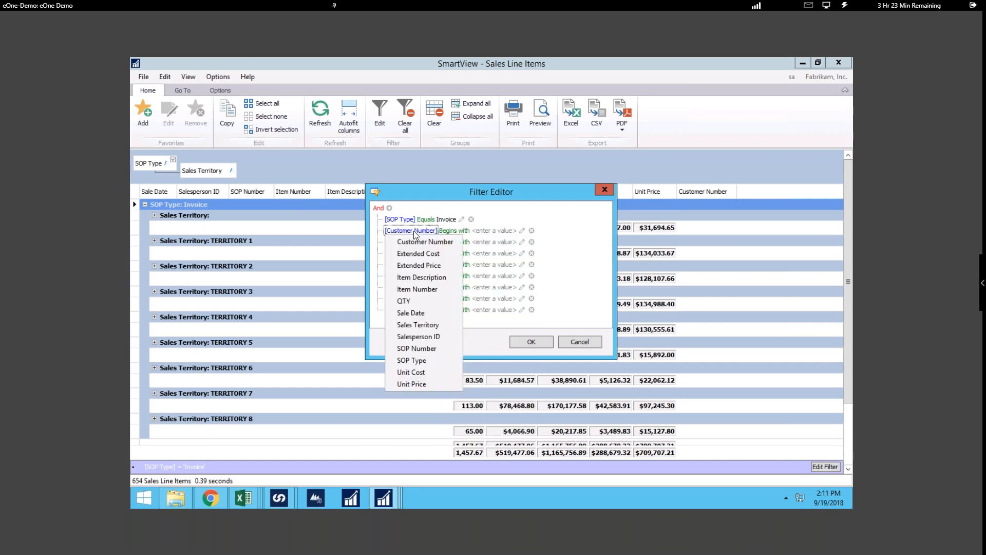
{"action": "left_click", "coordinate": [412, 313]}
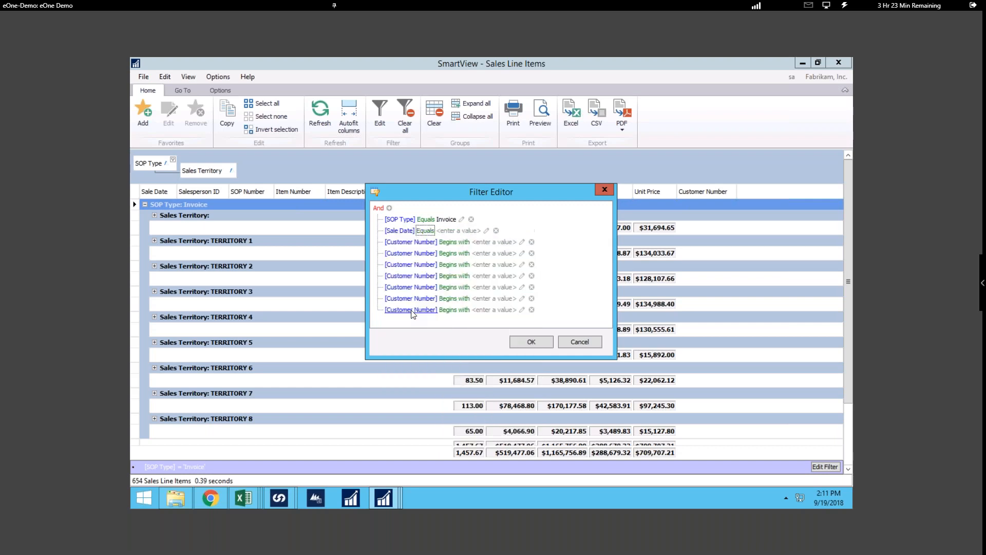
{"action": "left_click", "coordinate": [427, 231]}
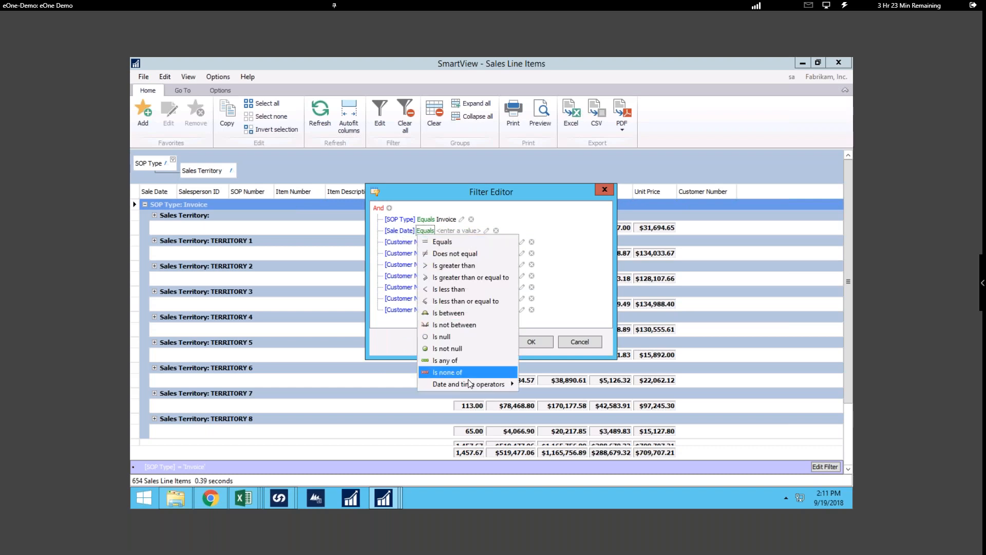
{"action": "mouse_move", "coordinate": [467, 384]}
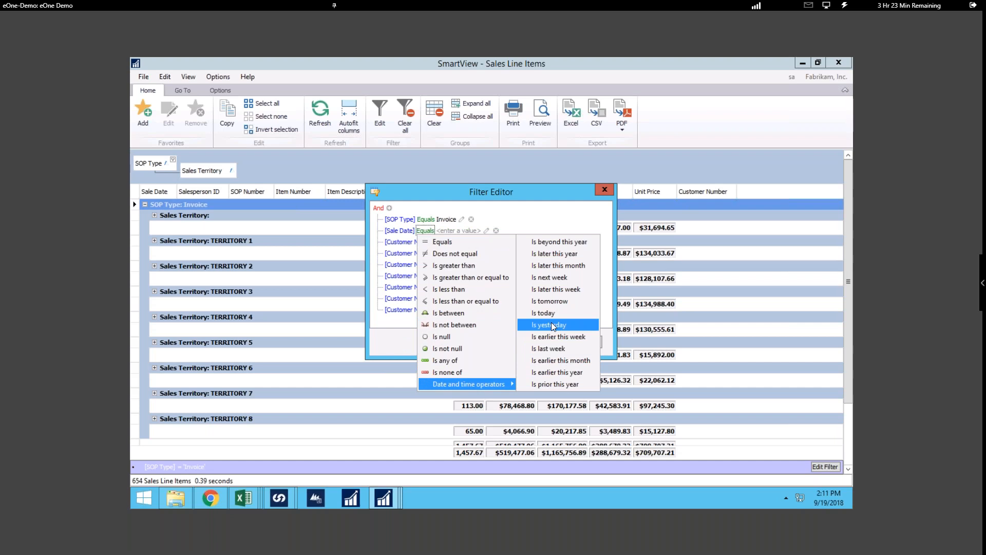
{"action": "left_click", "coordinate": [569, 220]}
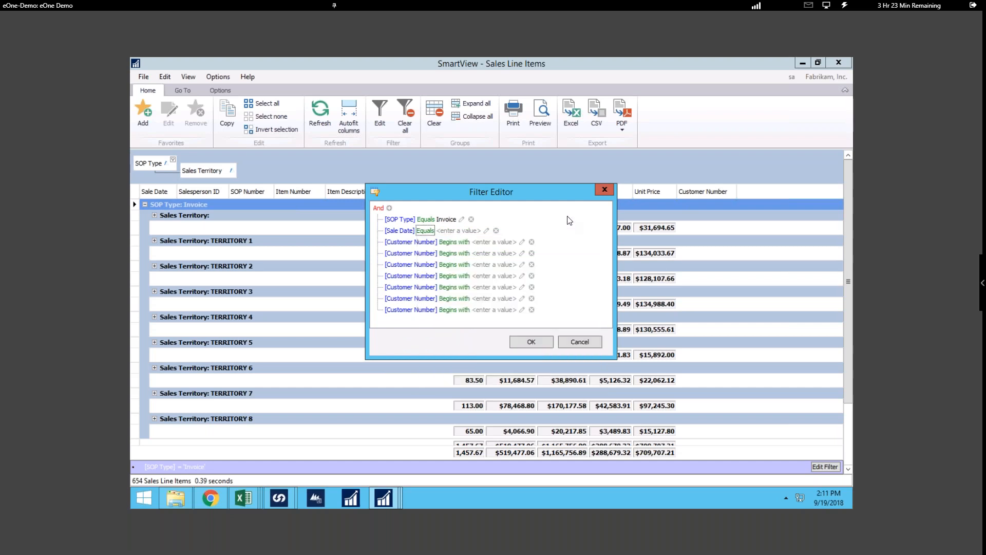
{"action": "left_click", "coordinate": [605, 190]}
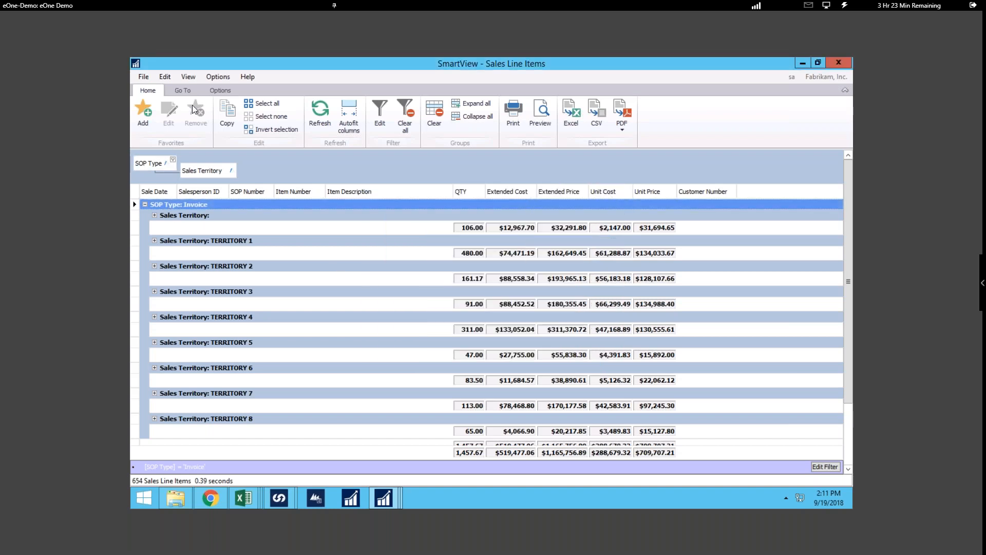
- Show the find panel and search the line items for 5.00
{"action": "left_click", "coordinate": [226, 90]}
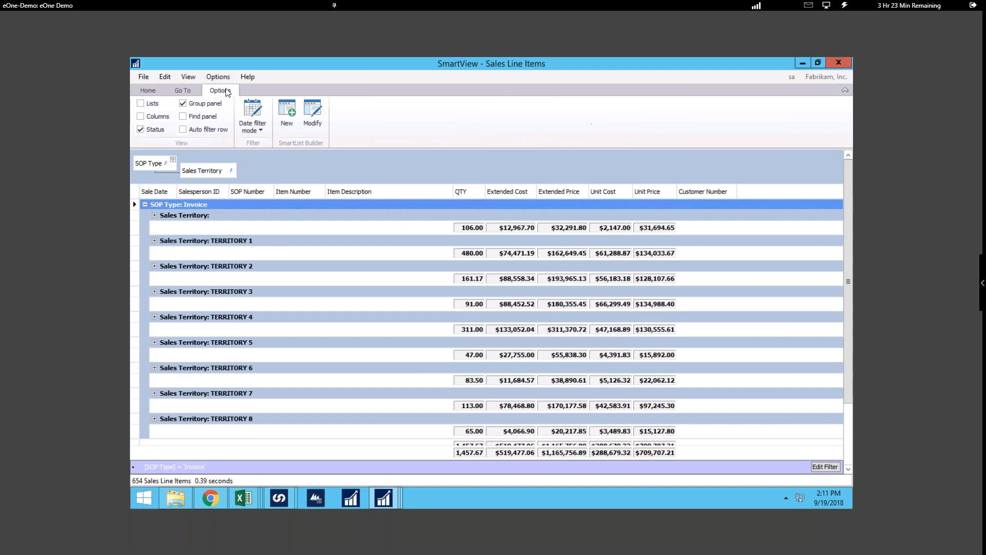
{"action": "left_click", "coordinate": [183, 117]}
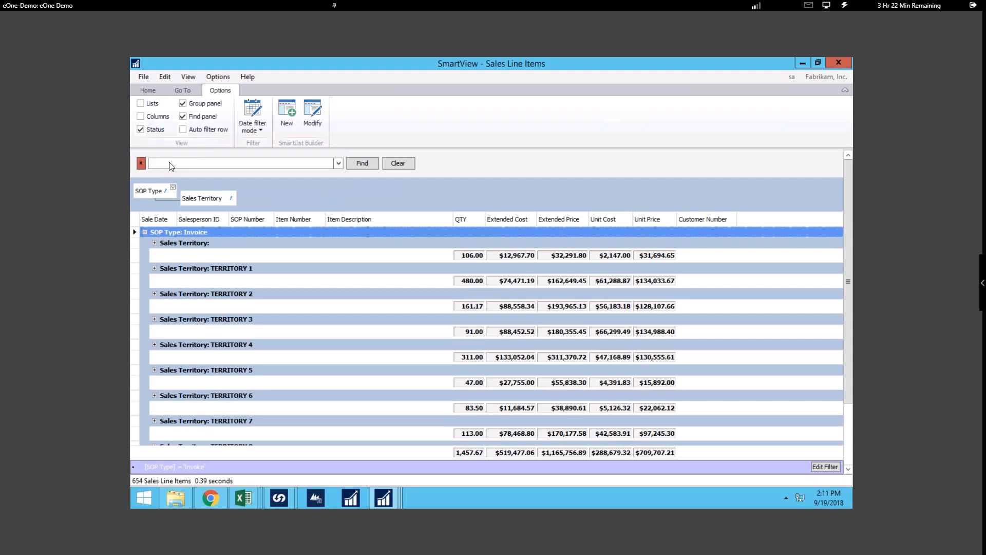
{"action": "type", "text": "5.00"}
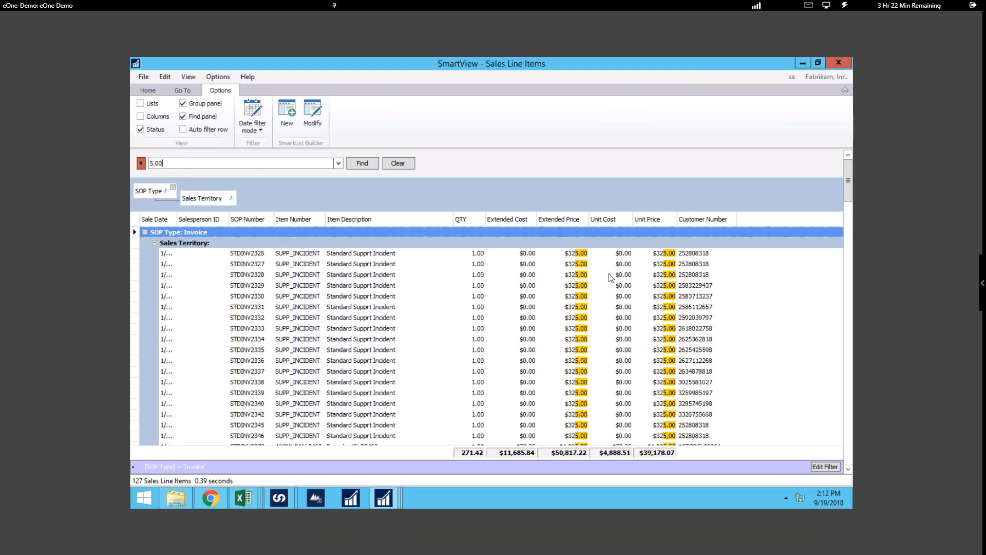
- Drill down from the 128 SDRAM line item to its Sales Transaction Inquiry Zoom window, and close that window
{"action": "scroll", "coordinate": [329, 342], "scroll_direction": "down", "scroll_amount": 3}
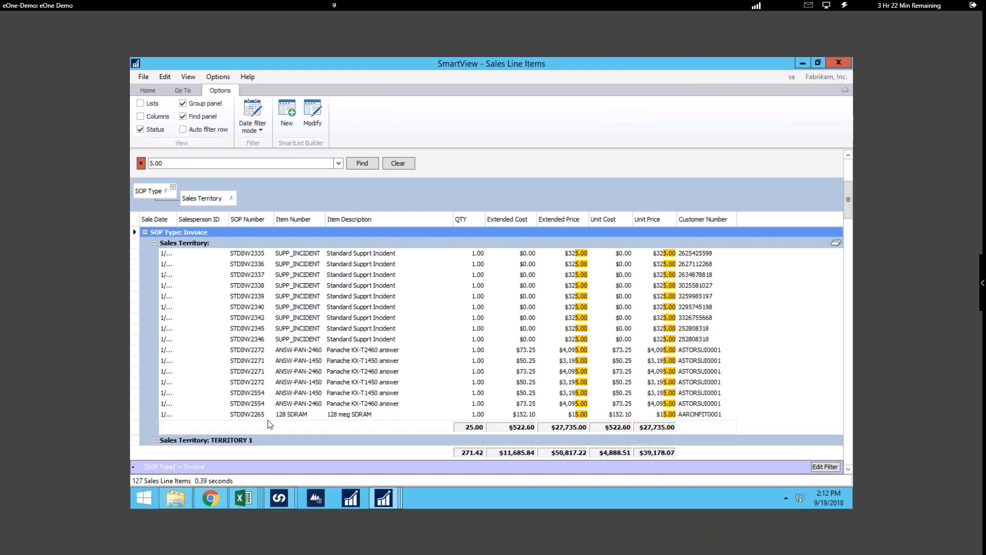
{"action": "left_click", "coordinate": [244, 414]}
{"action": "double_click", "coordinate": [243, 414]}
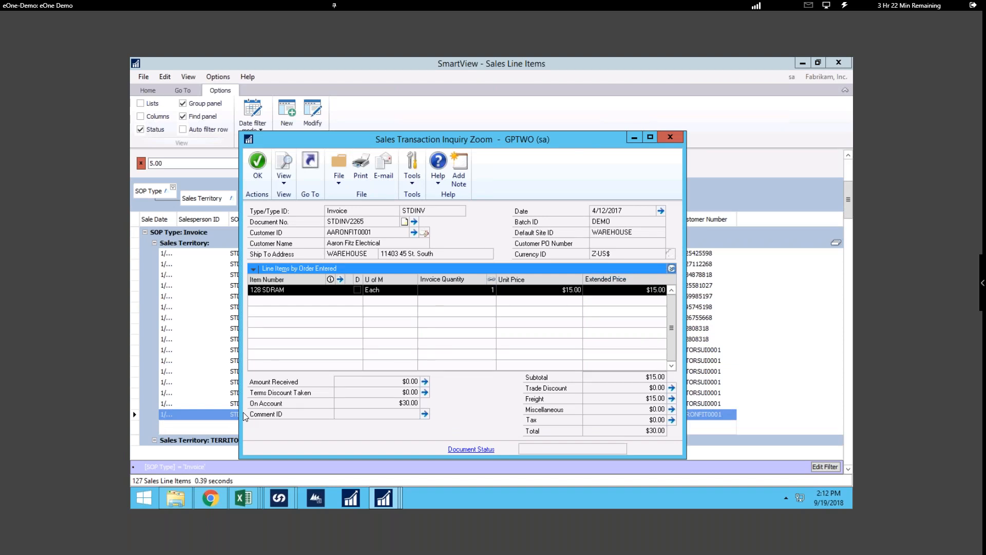
{"action": "left_click", "coordinate": [674, 136]}
- Return to the SmartView Sales Line Items window and reopen the transaction inquiry for the 128 SDRAM line item
{"action": "mouse_move", "coordinate": [389, 501]}
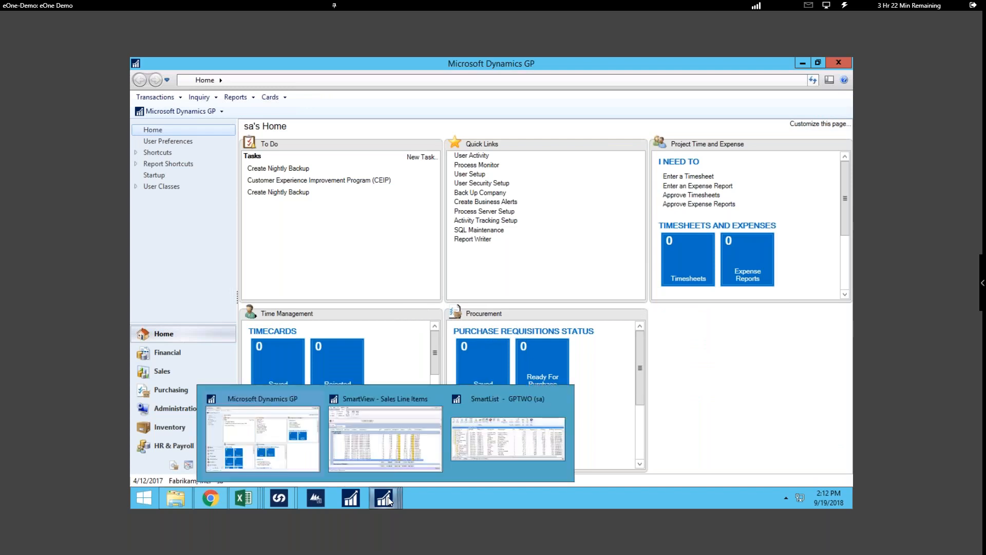
{"action": "left_click", "coordinate": [371, 396]}
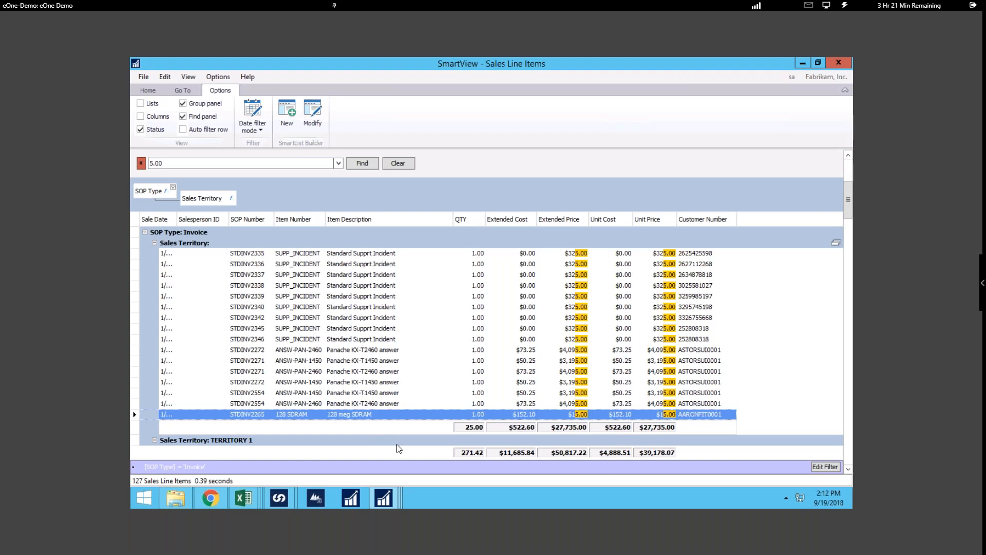
{"action": "double_click", "coordinate": [257, 414]}
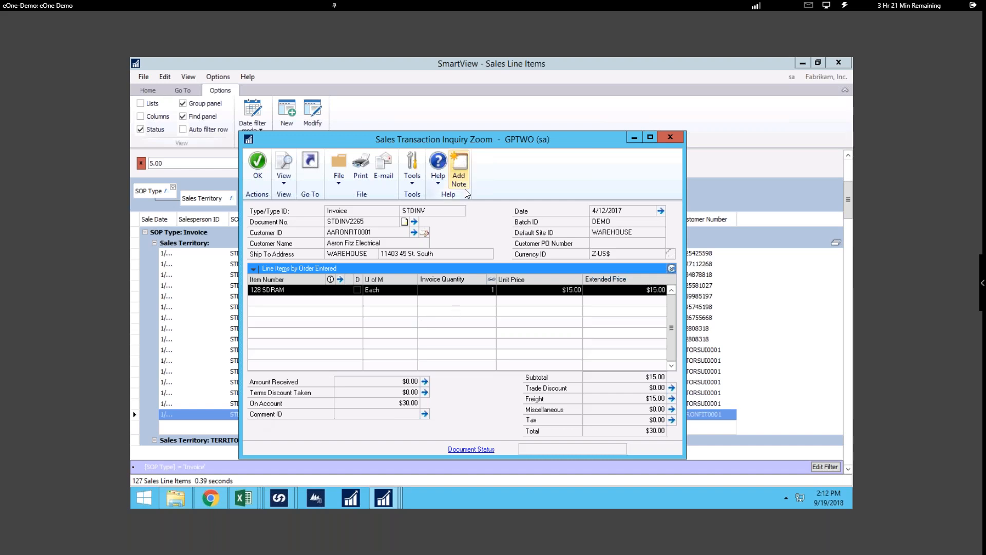
- Close the Sales Transaction Inquiry Zoom window and return to the SmartView Sales Line Items window
{"action": "left_click", "coordinate": [669, 140]}
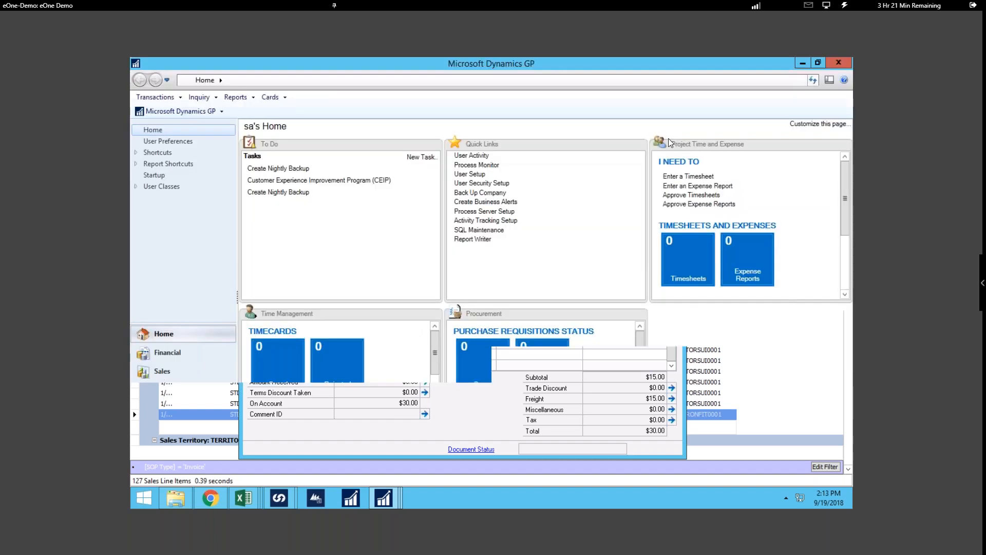
{"action": "mouse_move", "coordinate": [362, 513]}
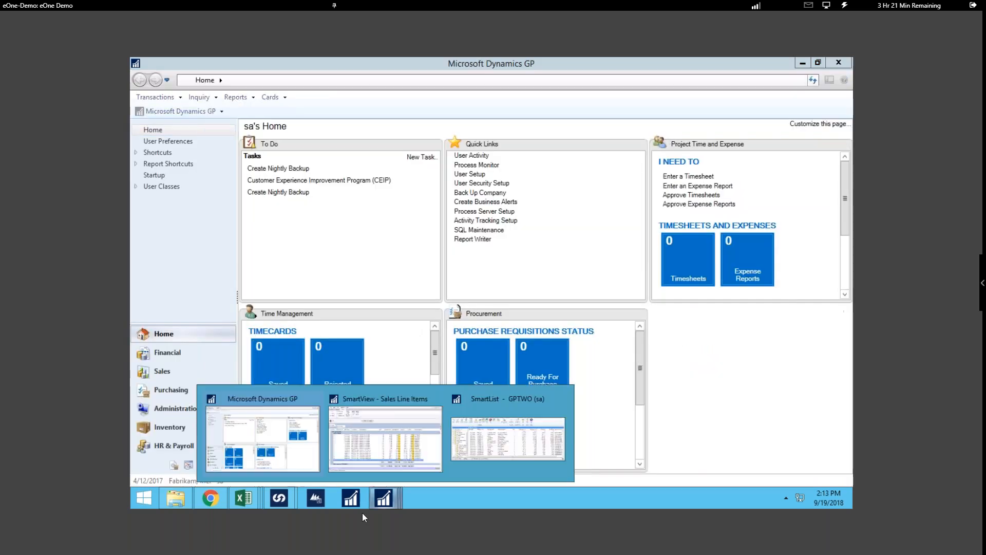
{"action": "left_click", "coordinate": [377, 401]}
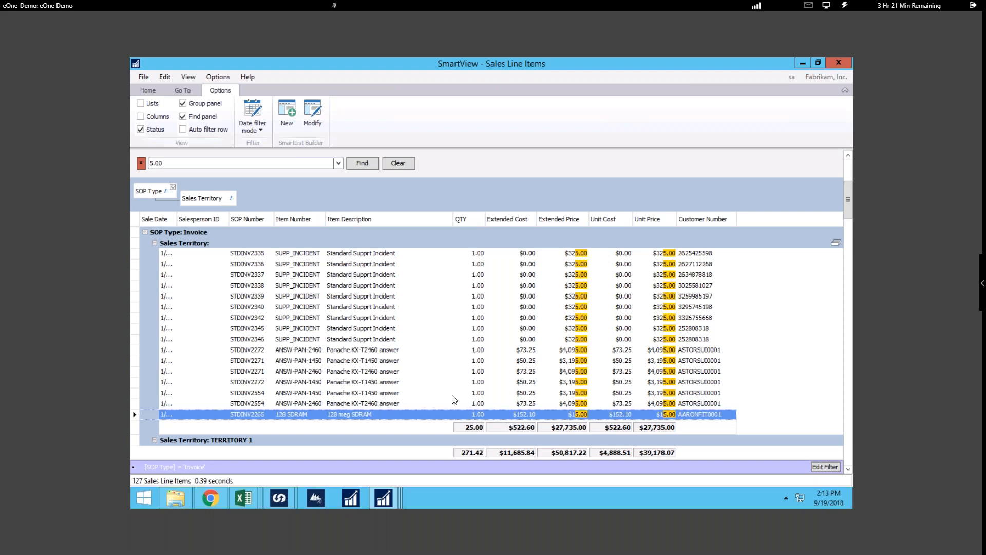
- Export the sales line items to a Microsoft Excel workbook named Encore in the Downloads folder
{"action": "left_click", "coordinate": [144, 91]}
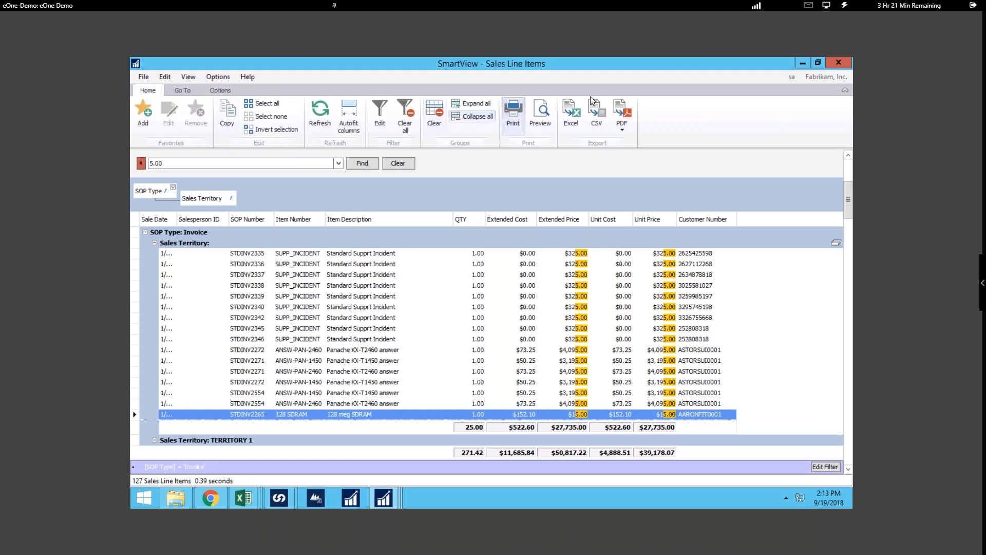
{"action": "left_click", "coordinate": [579, 123]}
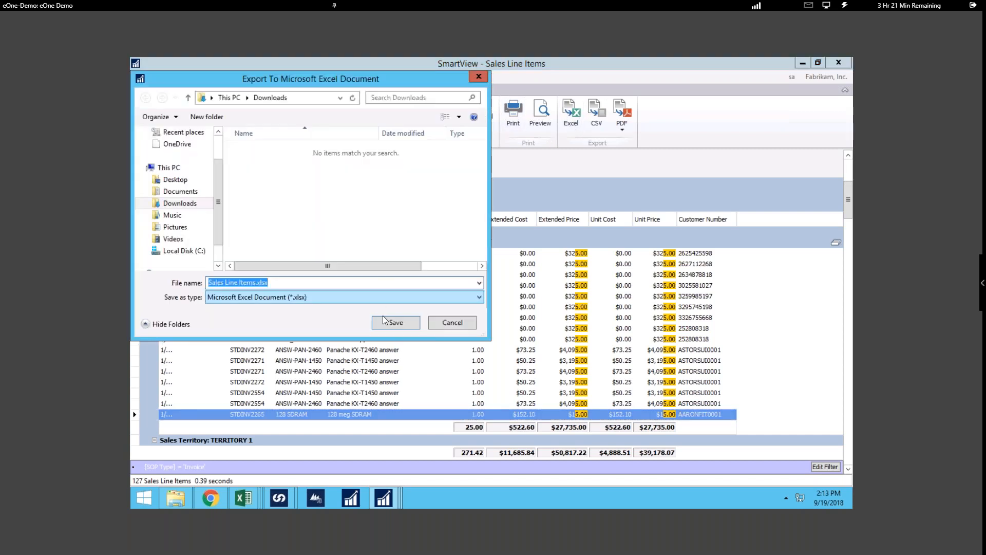
{"action": "type", "text": "Encorre"}
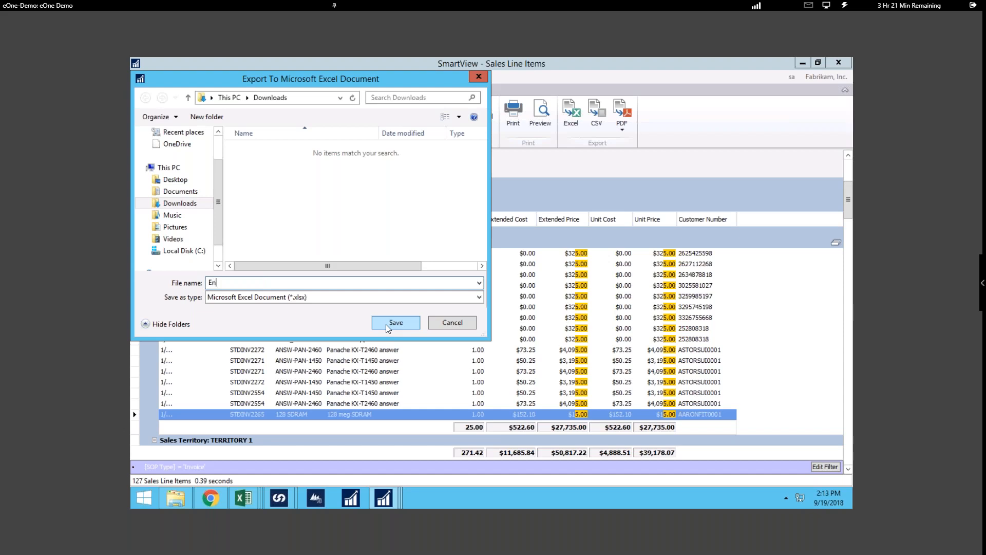
{"action": "key", "text": "BackSpace"}
{"action": "key", "text": "BackSpace"}
{"action": "type", "text": "e"}
{"action": "left_click", "coordinate": [402, 324]}
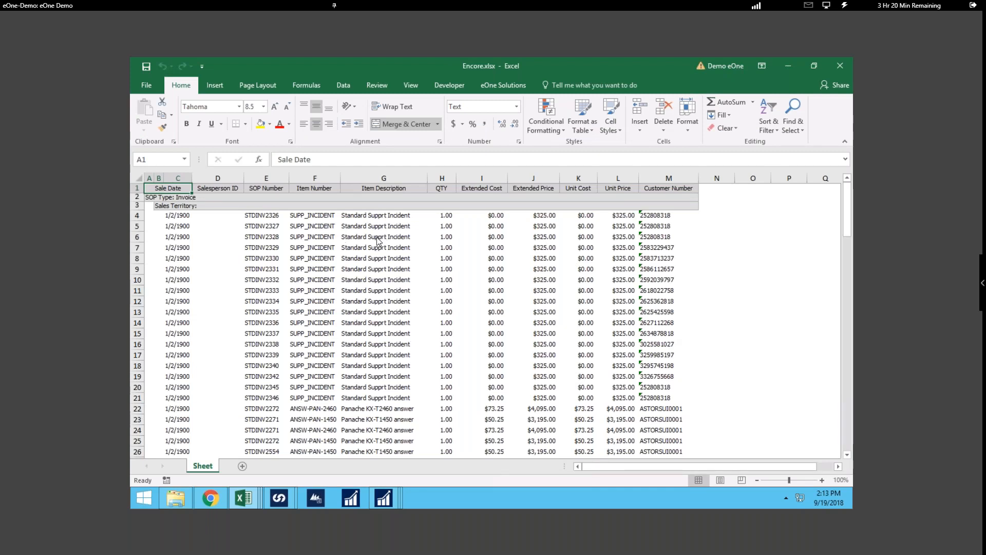
- Close the exported Encore workbook, and back in SmartView hide the find panel to remove the 5.00 search
{"action": "left_click", "coordinate": [840, 66]}
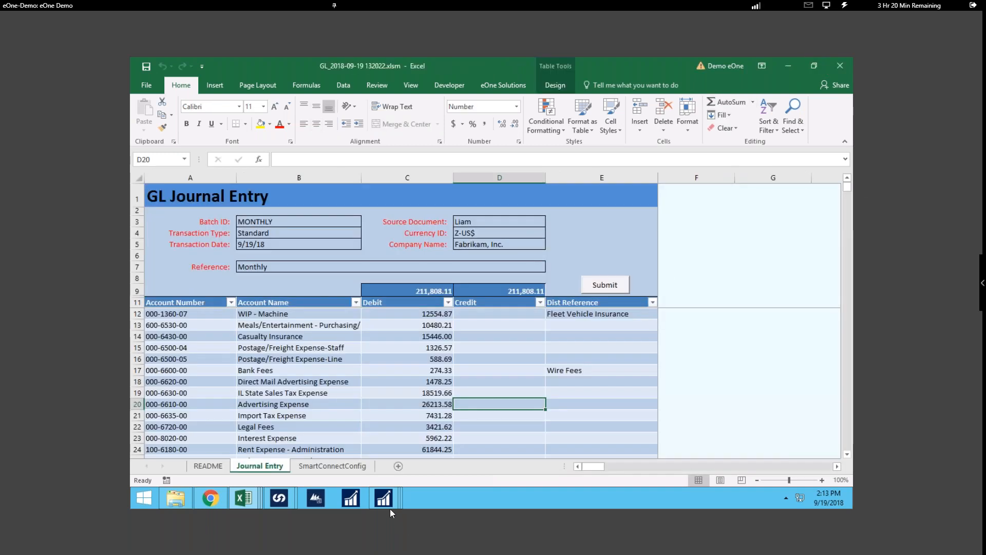
{"action": "mouse_move", "coordinate": [387, 504]}
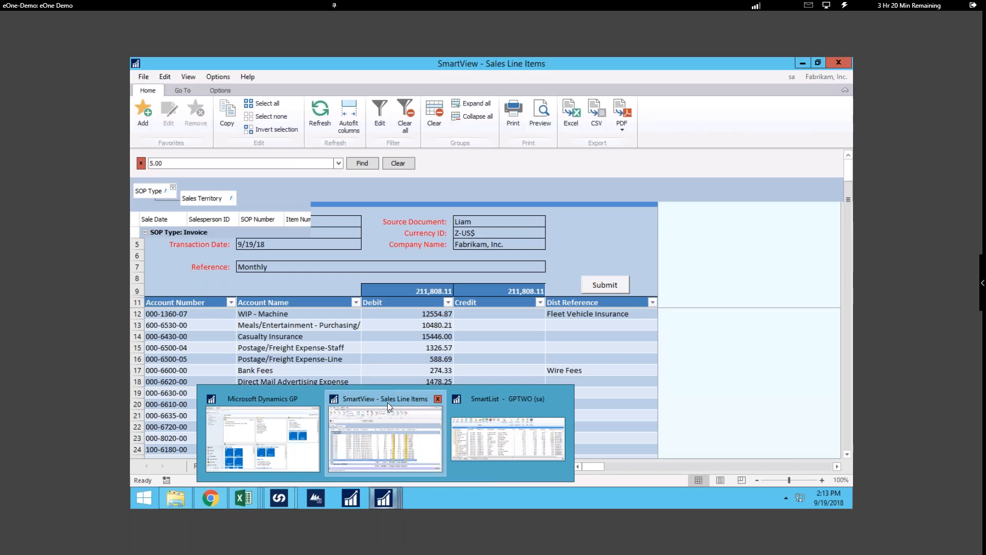
{"action": "left_click", "coordinate": [387, 402]}
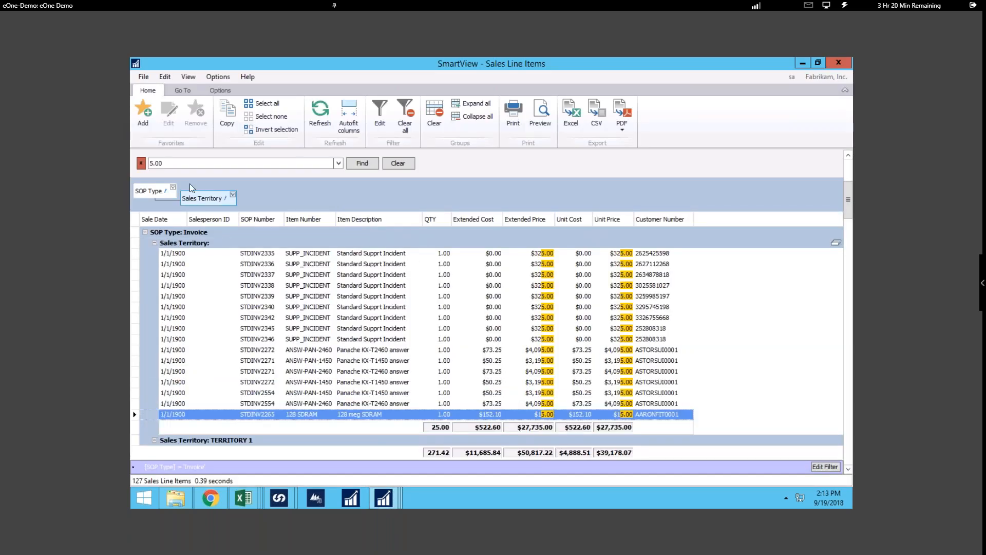
{"action": "left_click", "coordinate": [140, 162]}
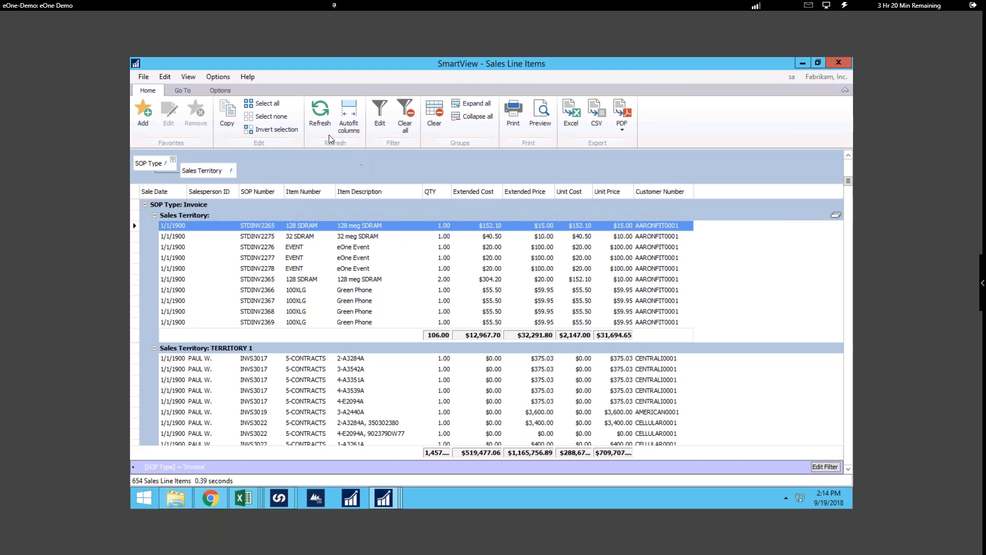
- Save the current list layout as a favorite named Encore, available to all companies and all users
{"action": "left_click", "coordinate": [151, 110]}
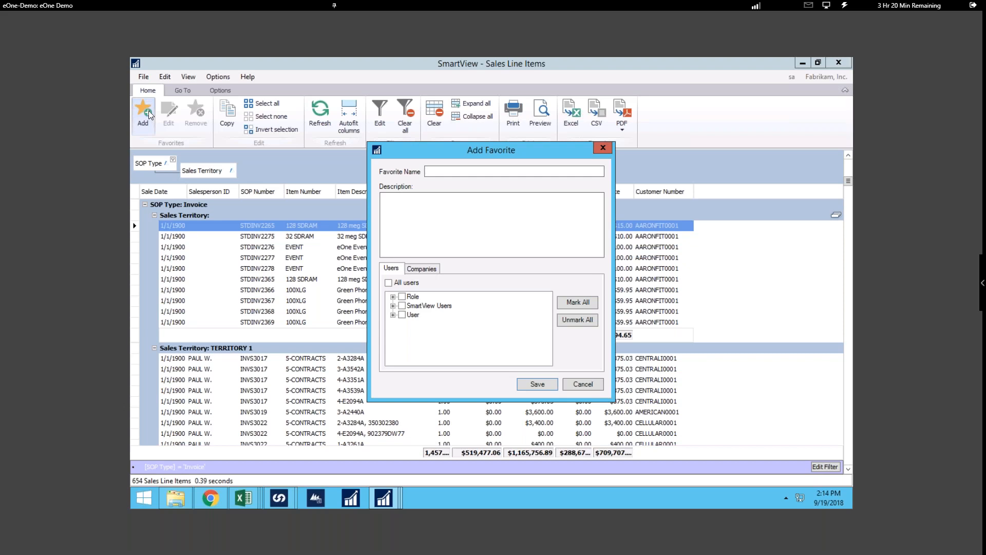
{"action": "type", "text": "Encore"}
{"action": "left_click", "coordinate": [393, 314]}
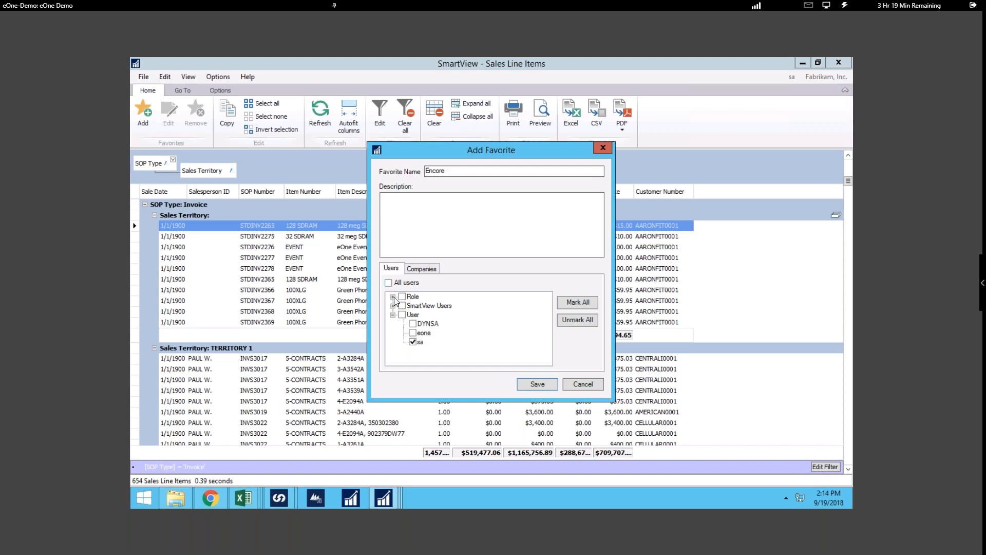
{"action": "left_click", "coordinate": [393, 297]}
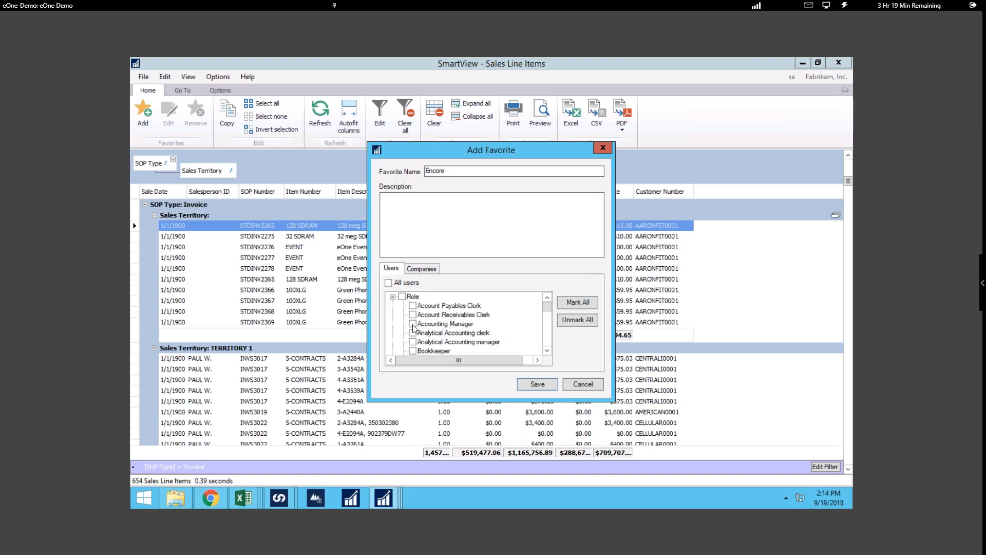
{"action": "left_click", "coordinate": [430, 268]}
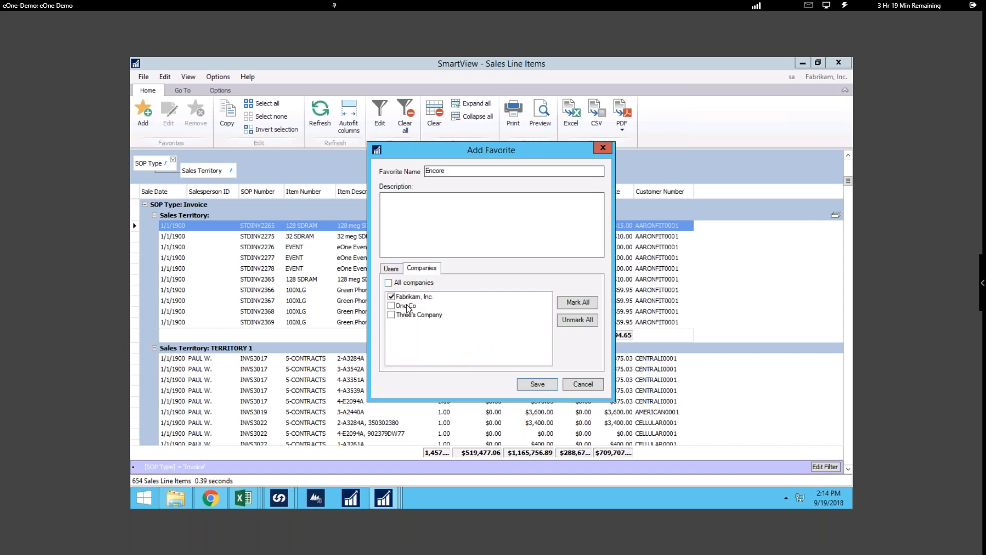
{"action": "left_click", "coordinate": [388, 283]}
{"action": "left_click", "coordinate": [389, 268]}
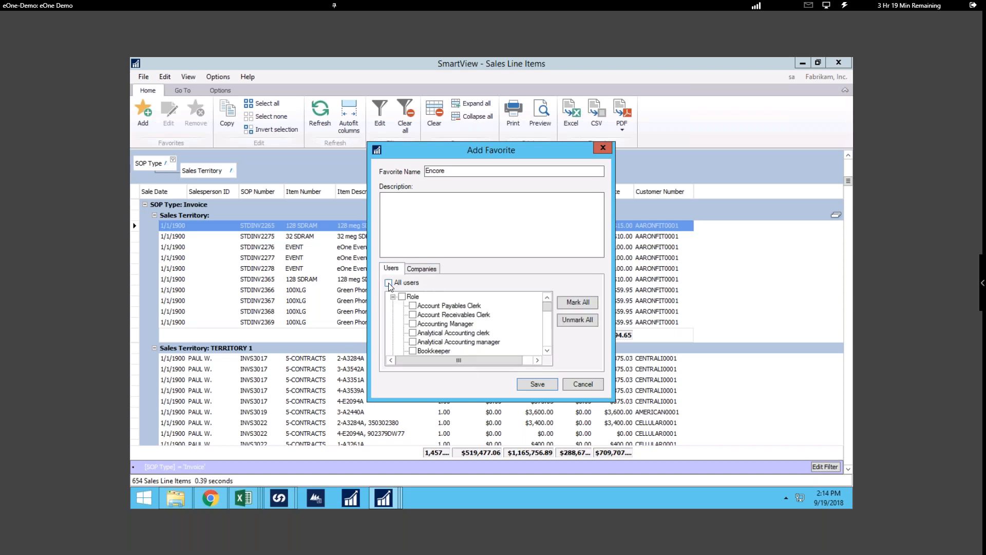
{"action": "left_click", "coordinate": [388, 283]}
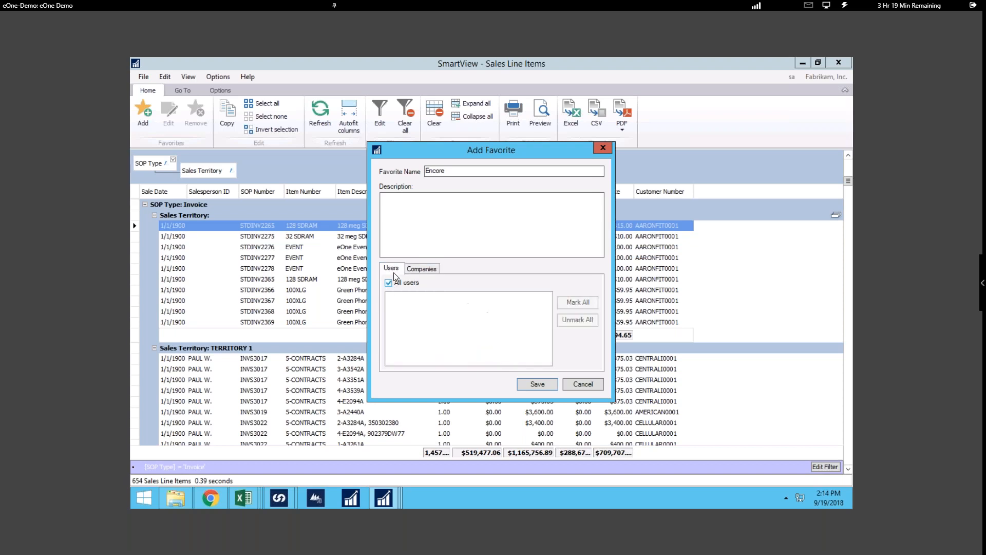
{"action": "left_click", "coordinate": [536, 384]}
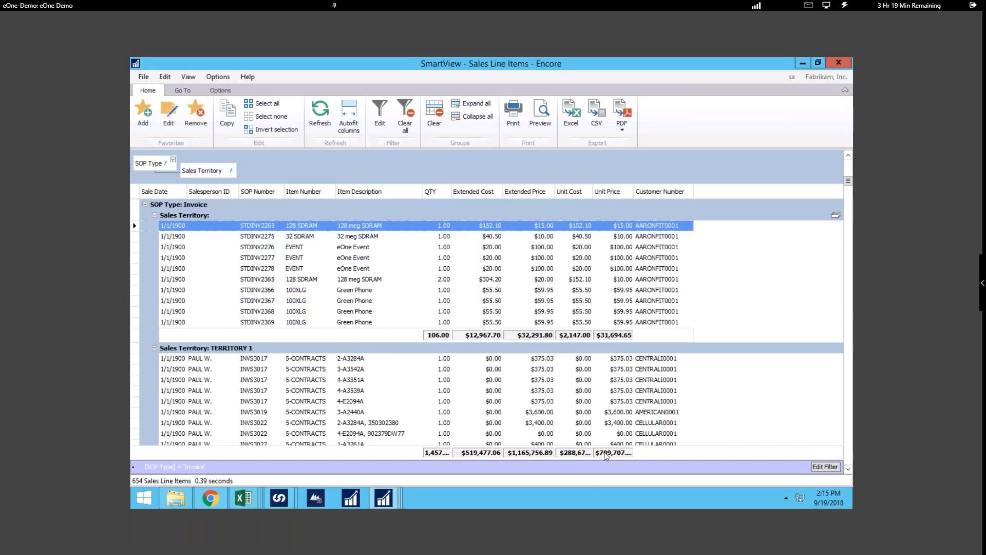
- Show the SmartLists tree and switch from the default Sales Line Items list back to the Encore favorite
{"action": "left_click", "coordinate": [213, 91]}
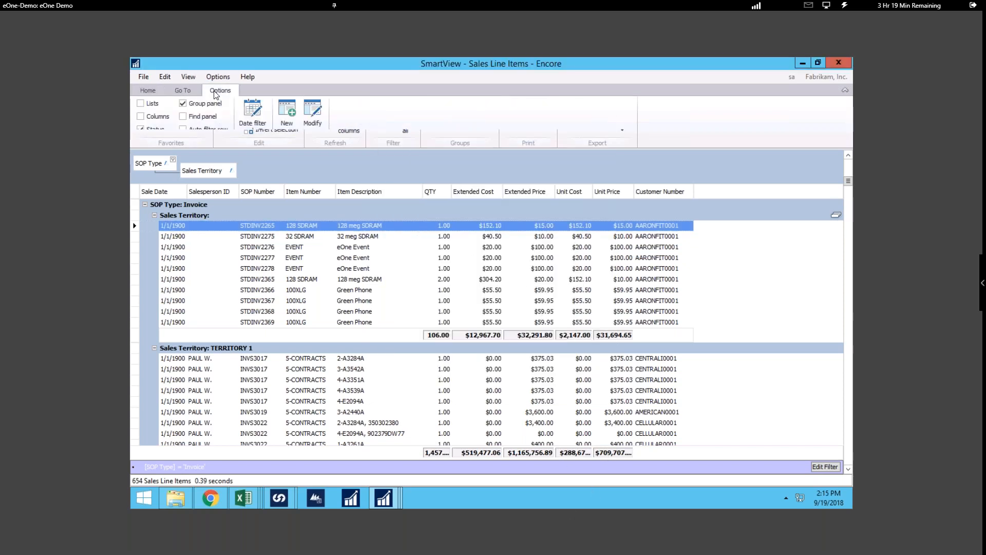
{"action": "left_click", "coordinate": [141, 104]}
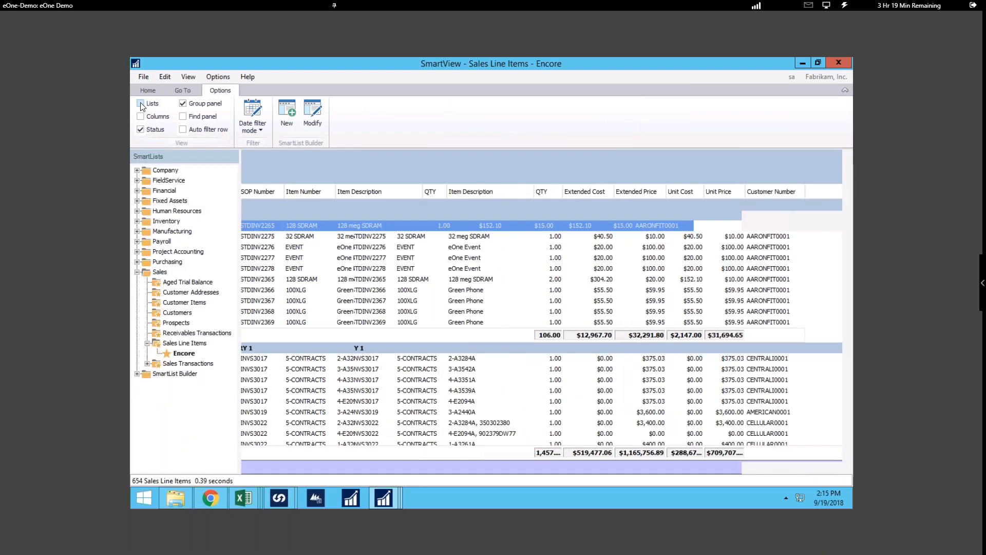
{"action": "left_click", "coordinate": [192, 345]}
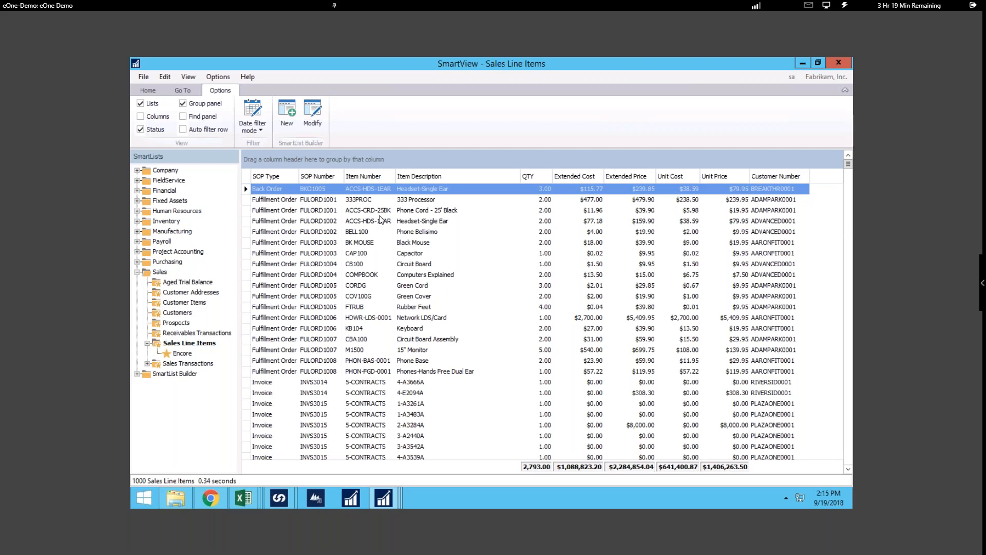
{"action": "left_click", "coordinate": [182, 353]}
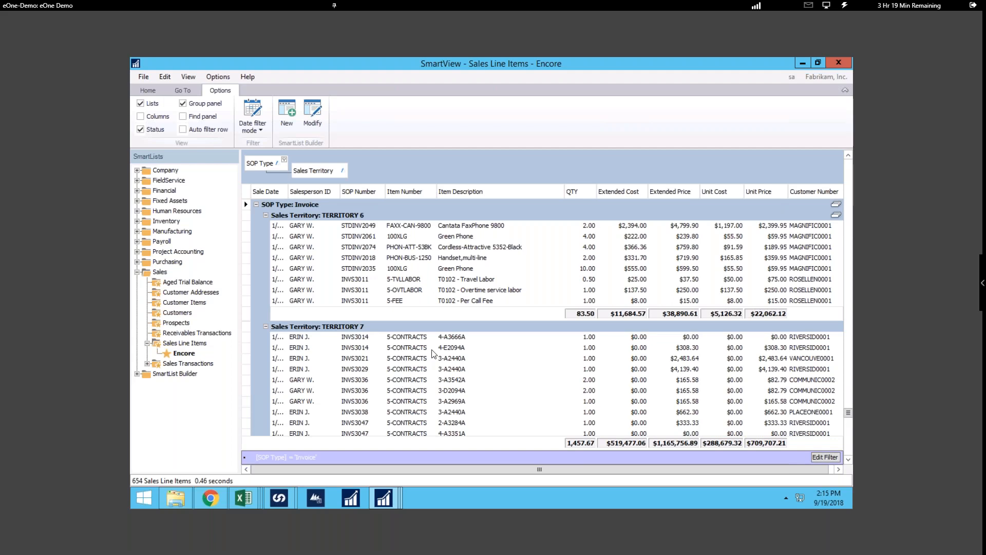
- View the Sales Line Items definition in SmartList Builder, close it, and return to the SmartView window
{"action": "left_click", "coordinate": [310, 113]}
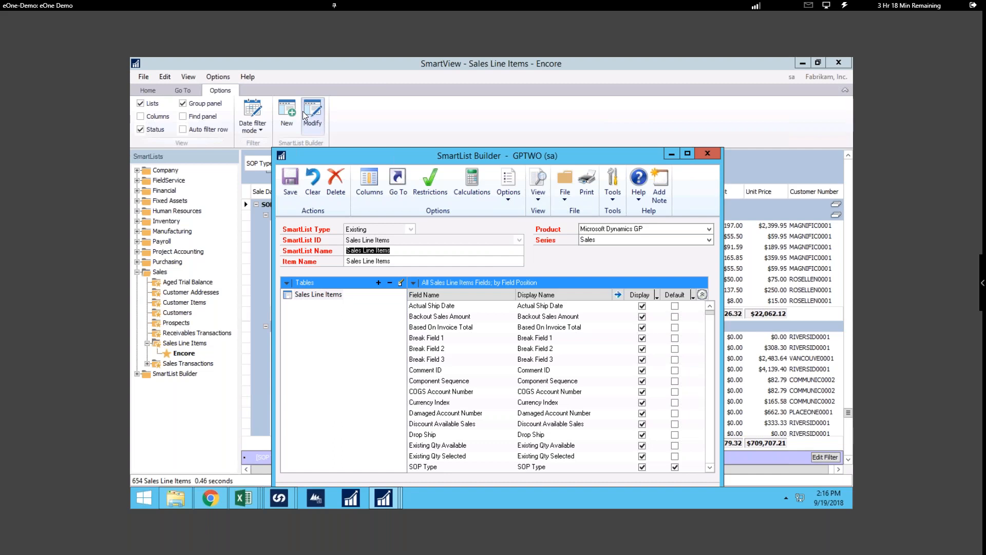
{"action": "left_click", "coordinate": [708, 153]}
{"action": "left_click", "coordinate": [354, 496]}
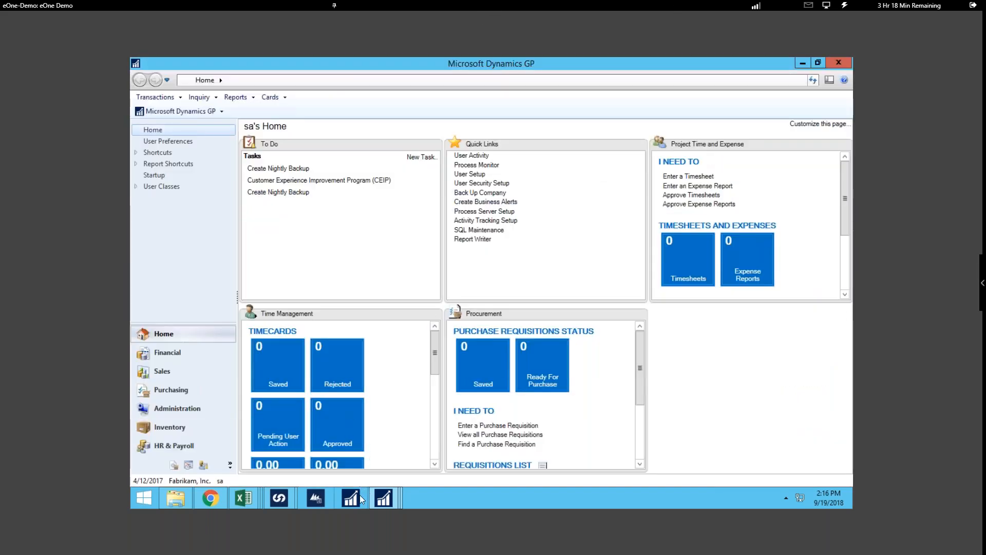
{"action": "left_click", "coordinate": [373, 500]}
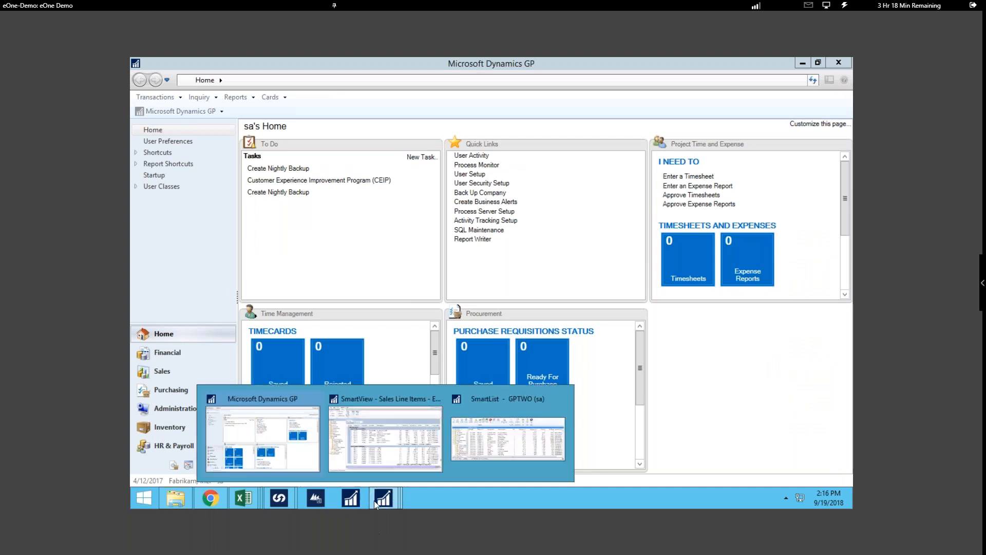
{"action": "left_click", "coordinate": [378, 412]}
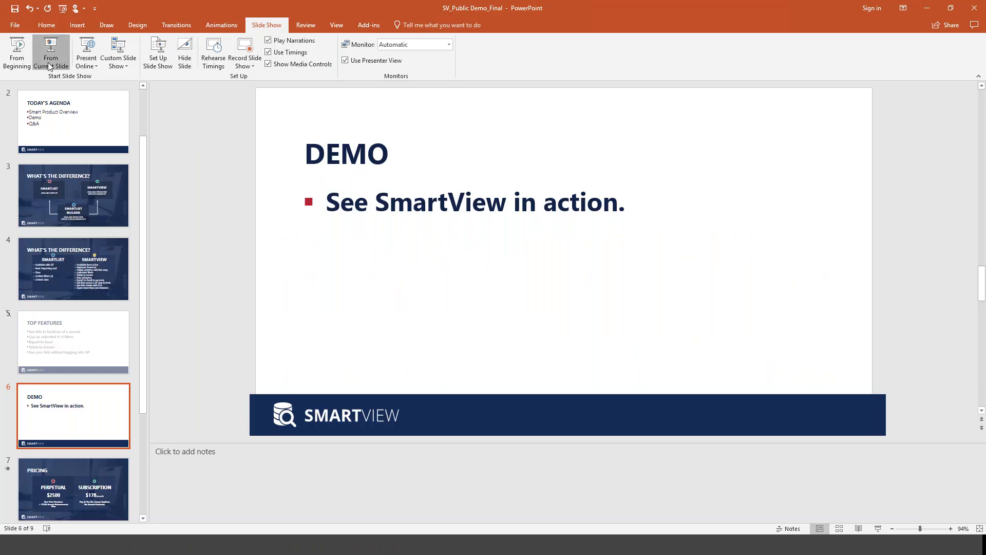
{"action": "left_click", "coordinate": [51, 66]}
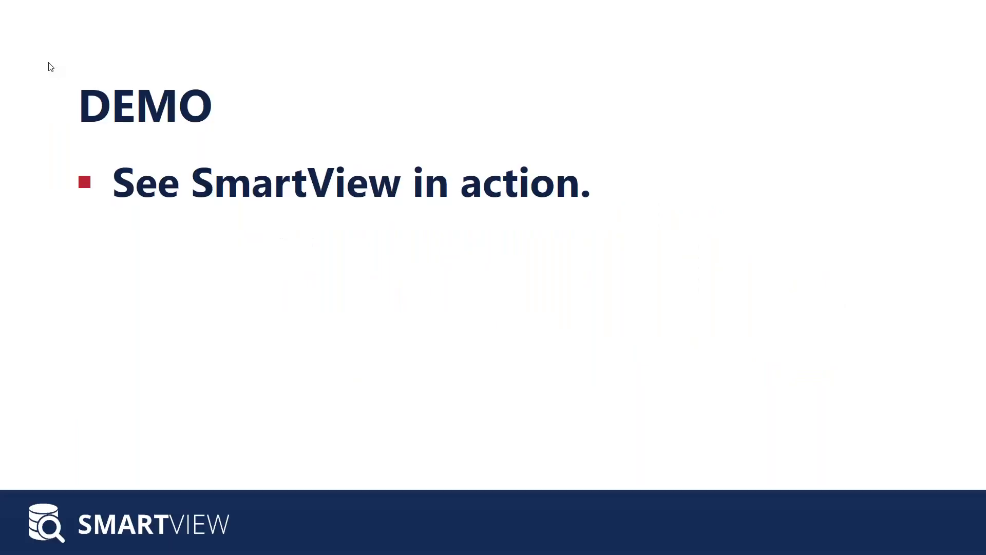
{"action": "left_click", "coordinate": [202, 414]}
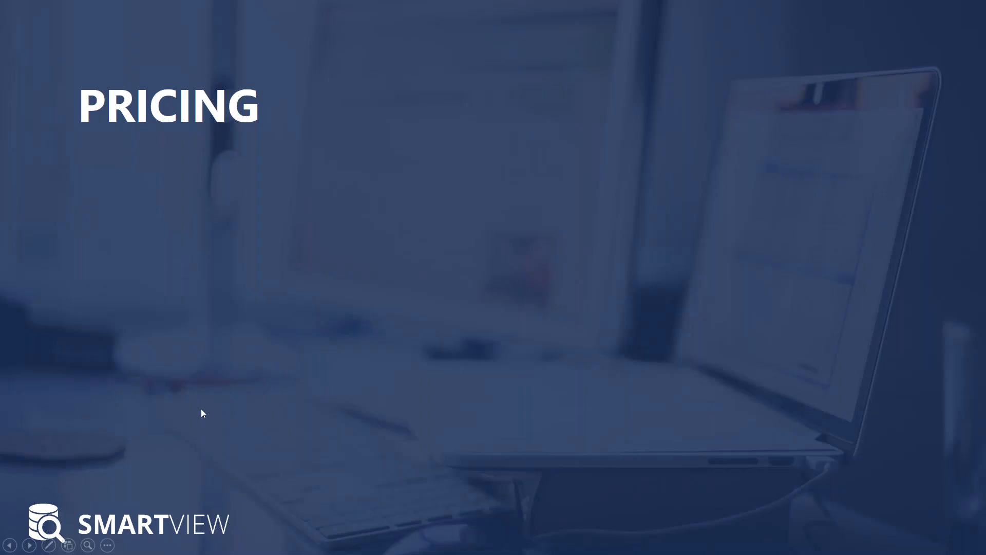
{"action": "left_click", "coordinate": [201, 409]}
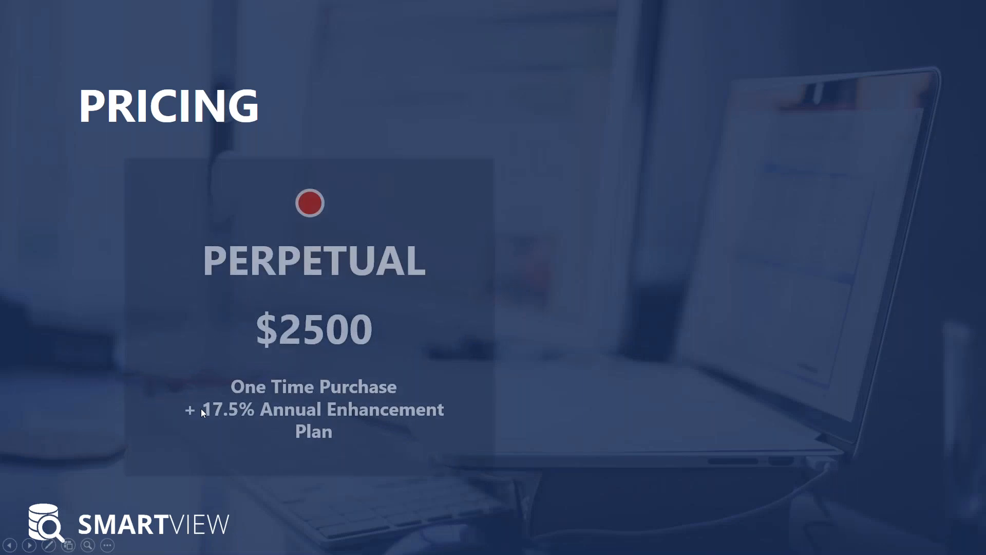